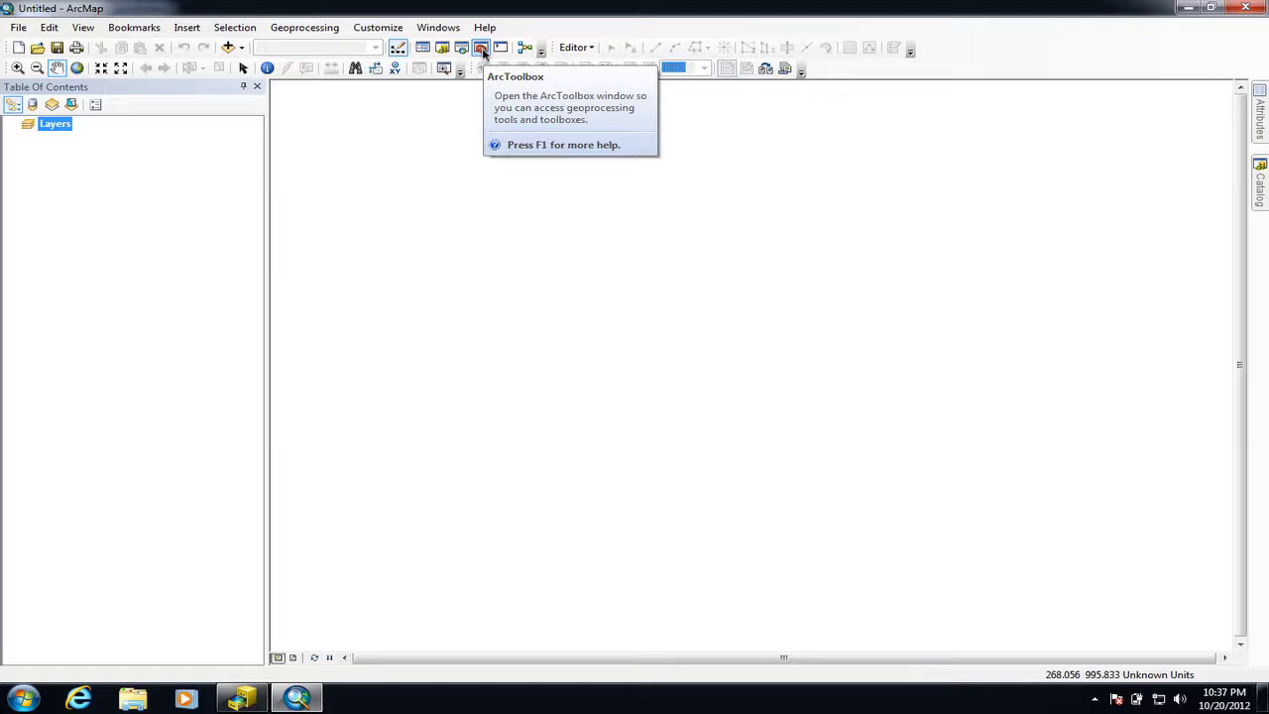
# Find Create Raster Catalog under Data Management Tools > Raster > Raster Catalog in ArcToolbox
pyautogui.click(483, 51)
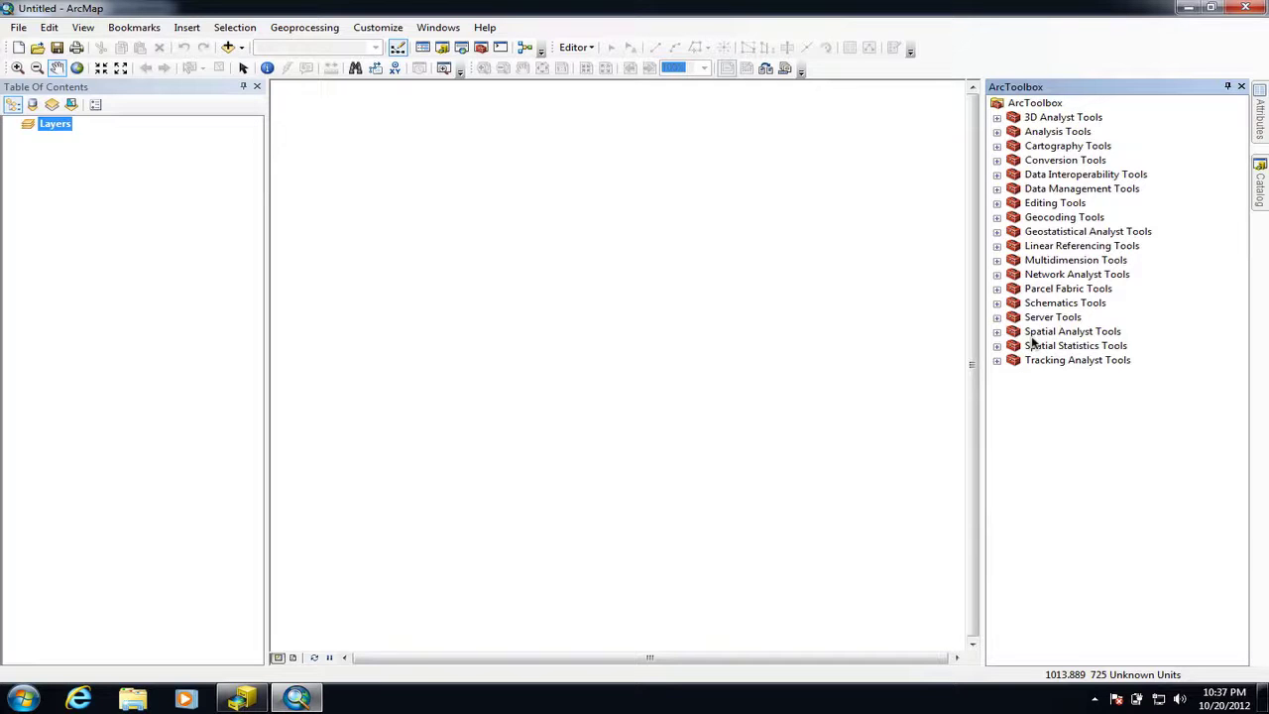
pyautogui.click(997, 190)
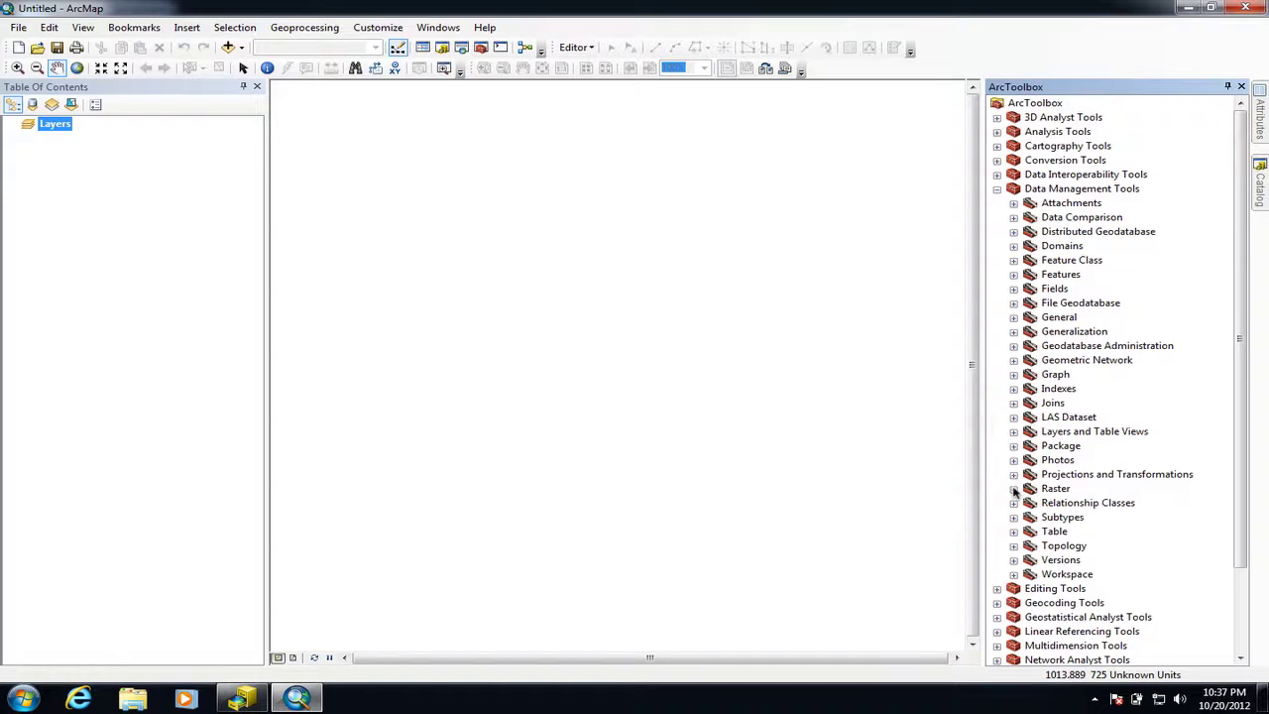
pyautogui.click(1013, 489)
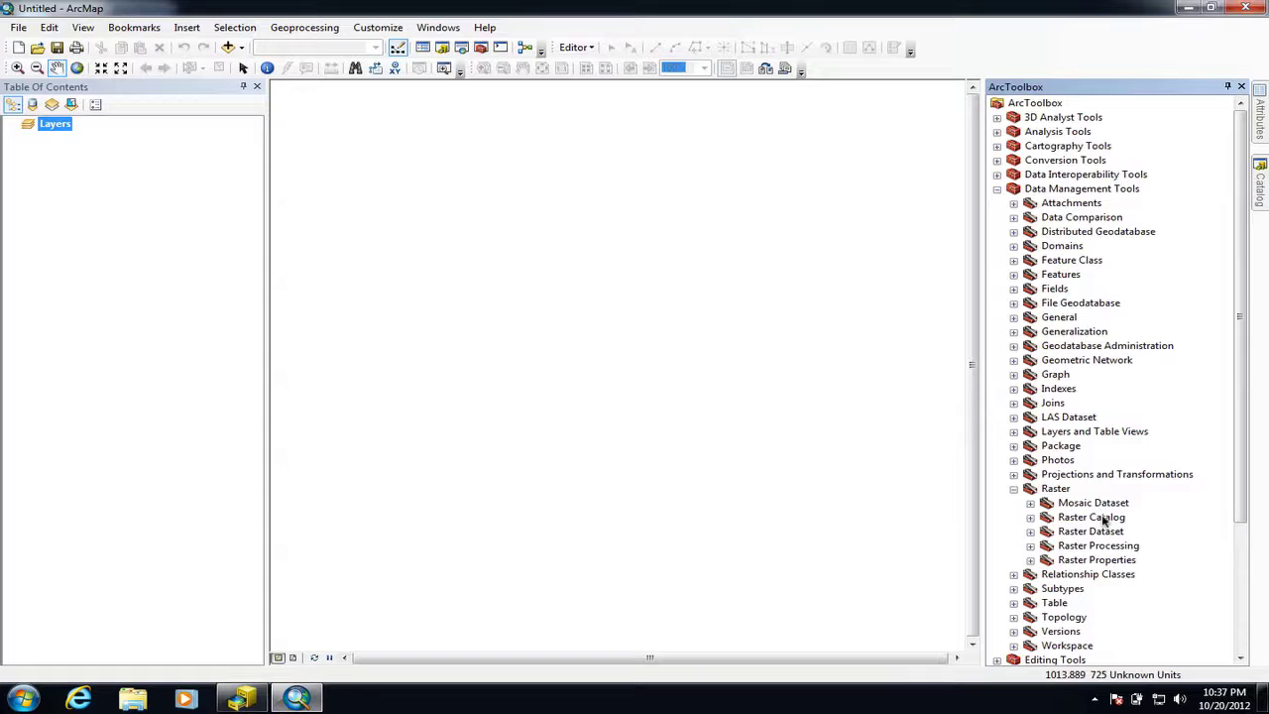
pyautogui.click(1029, 517)
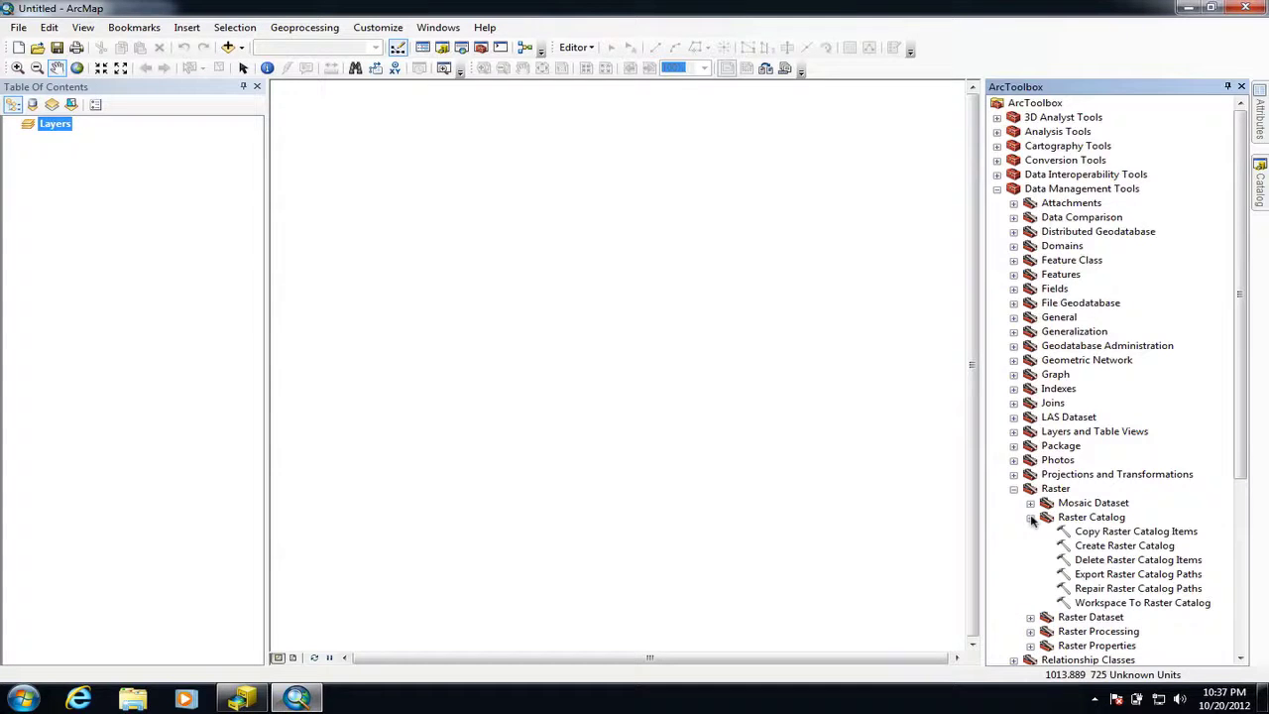
pyautogui.click(1128, 548)
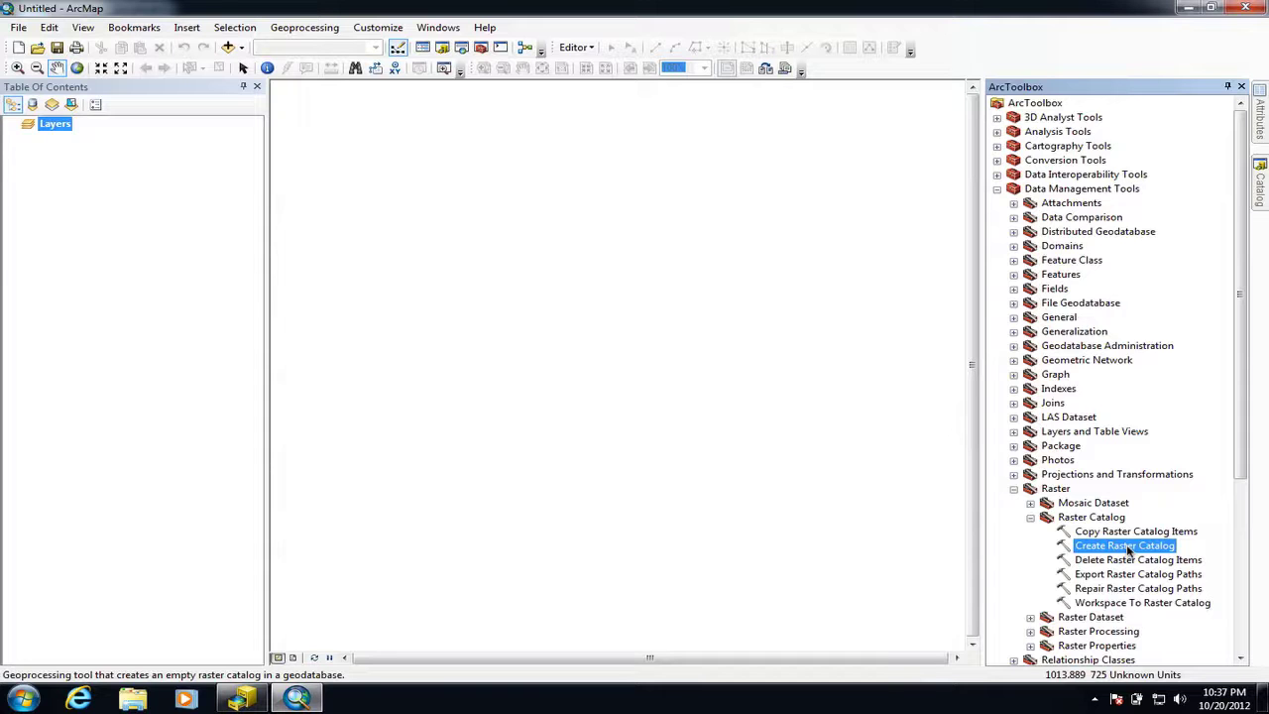
# Set the Create Raster Catalog output location to C:\GIS\Geodatabes\My geodatabase.gdb
pyautogui.doubleClick(1127, 546)
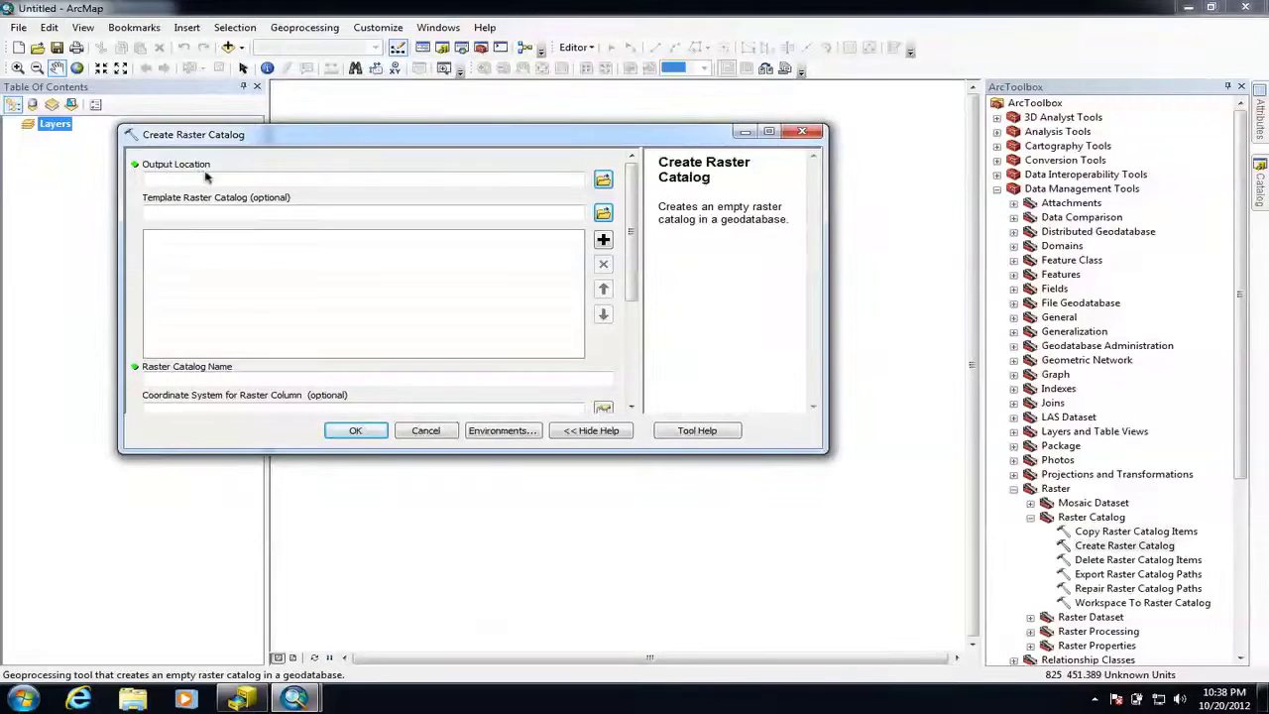
pyautogui.click(604, 181)
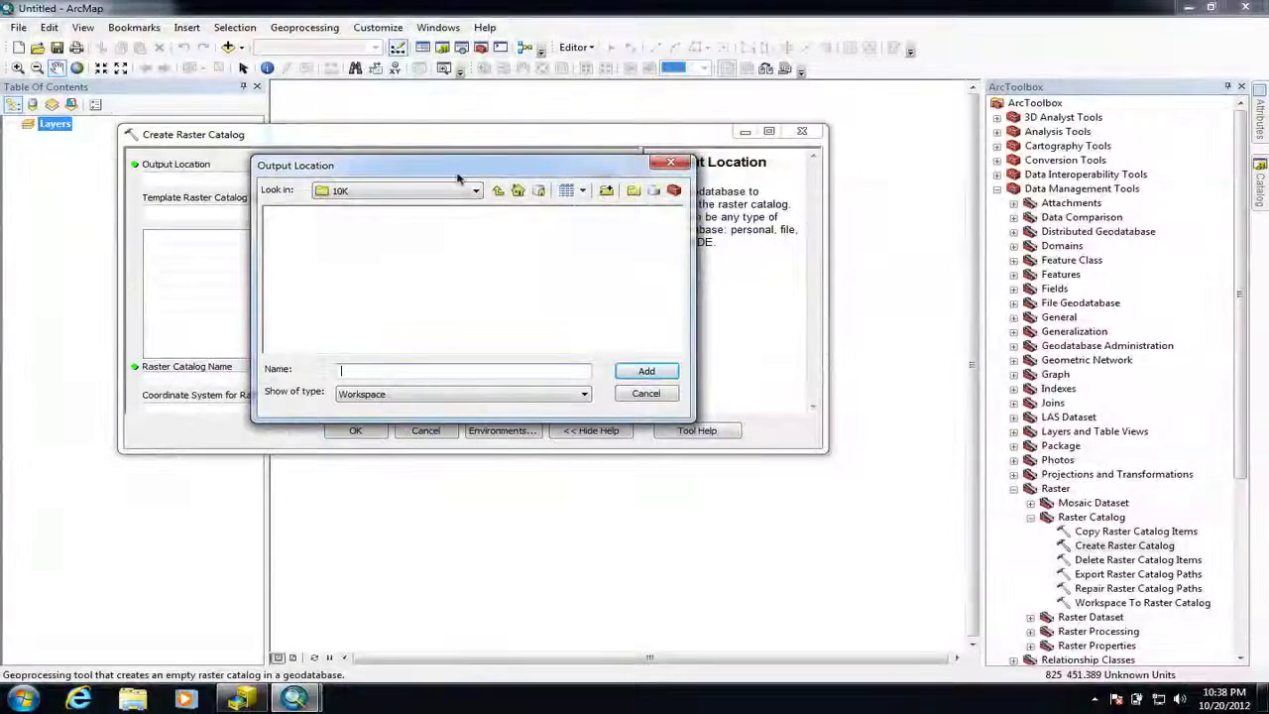
pyautogui.click(476, 193)
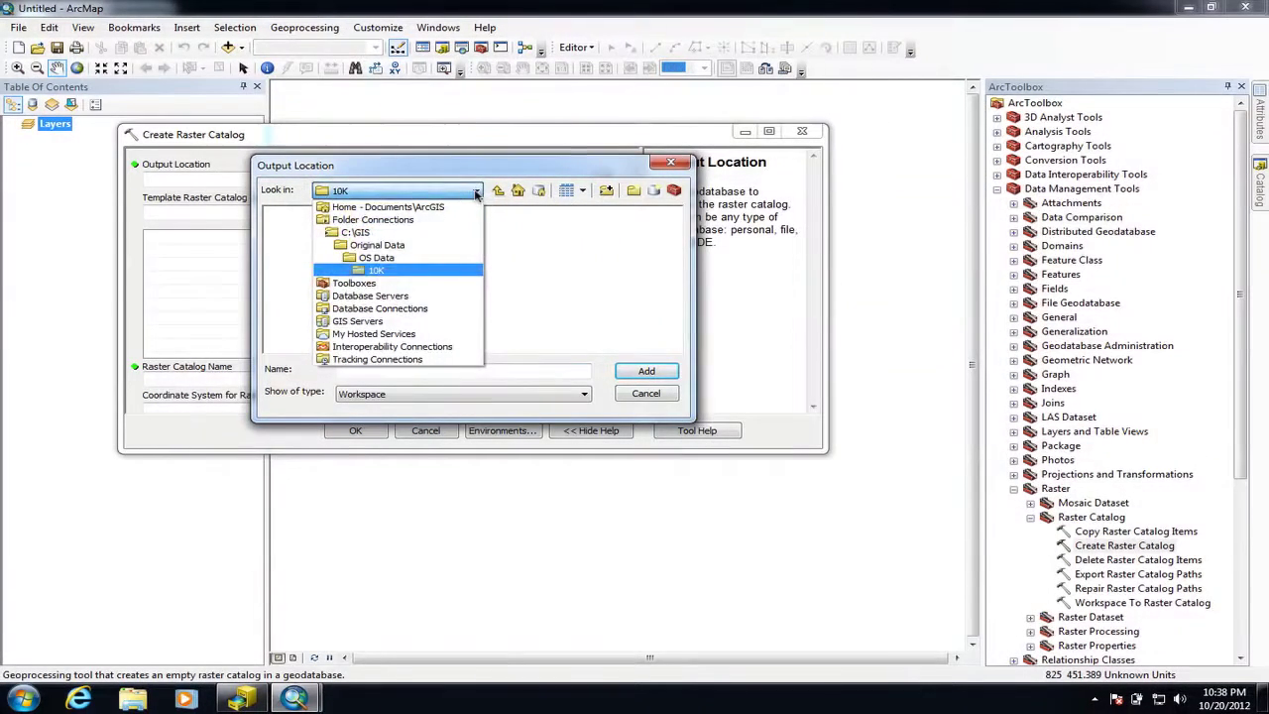
pyautogui.click(387, 236)
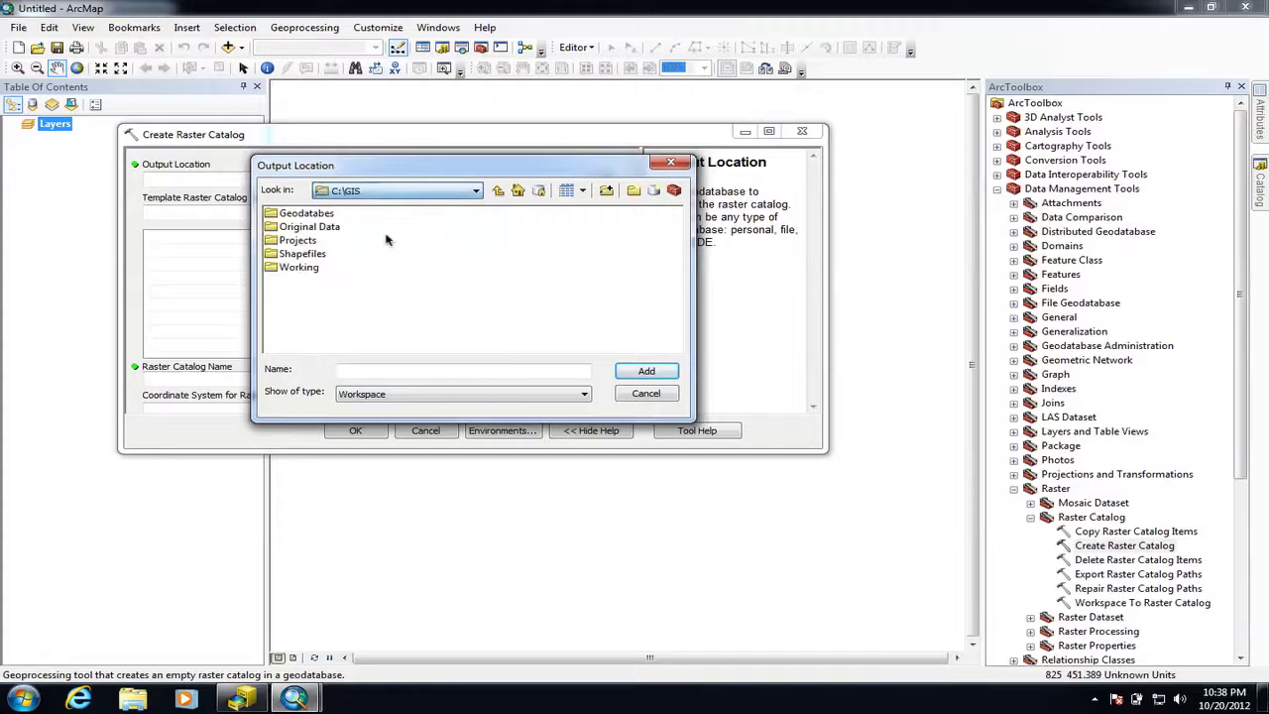
pyautogui.doubleClick(327, 213)
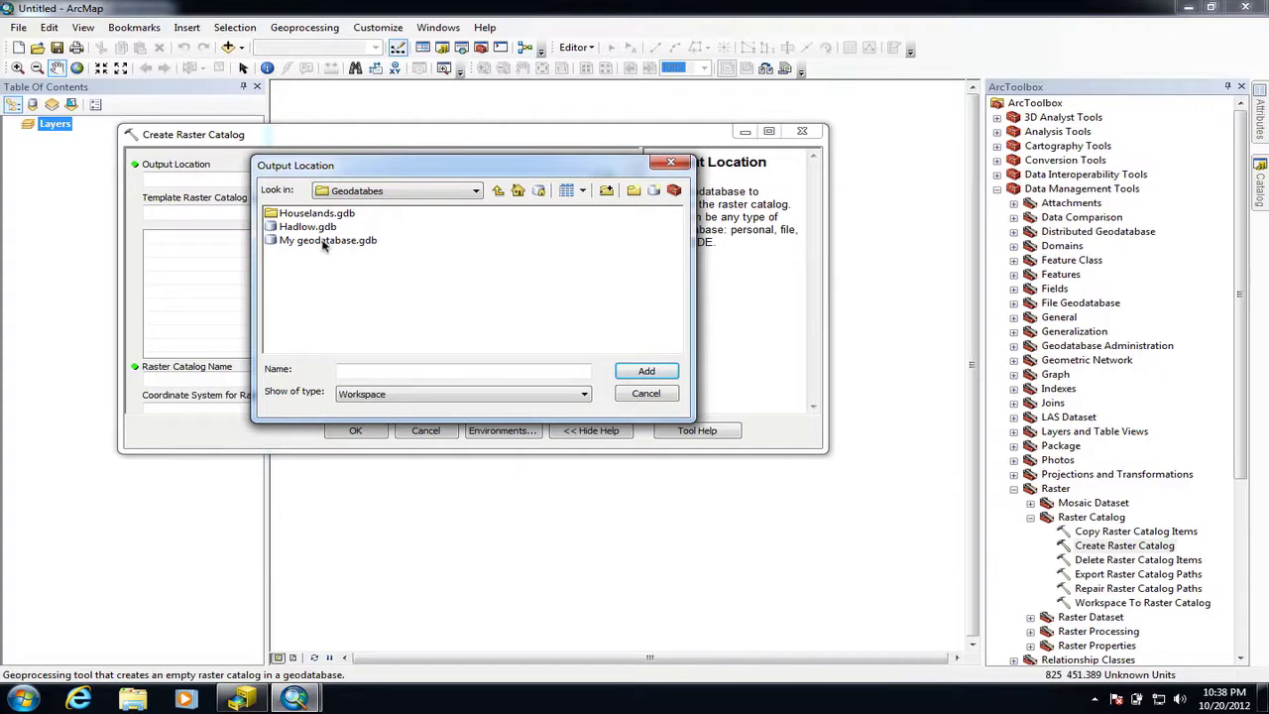
pyautogui.click(323, 242)
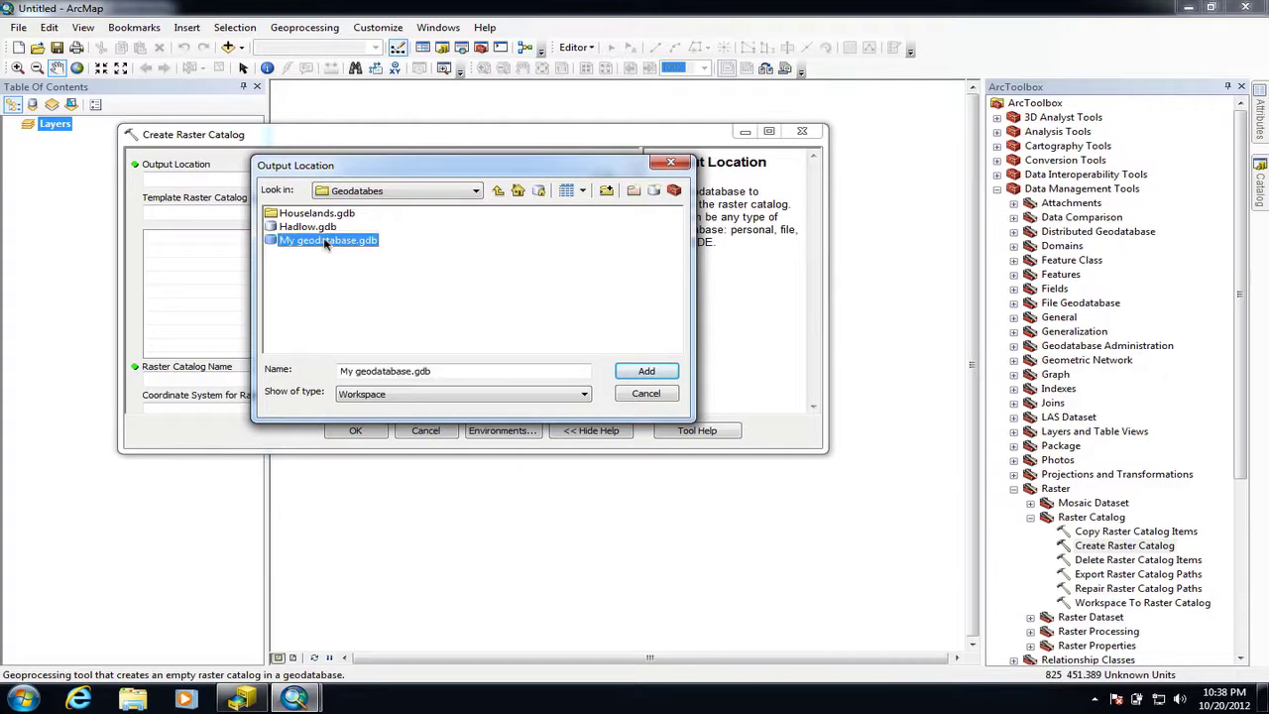
pyautogui.click(648, 370)
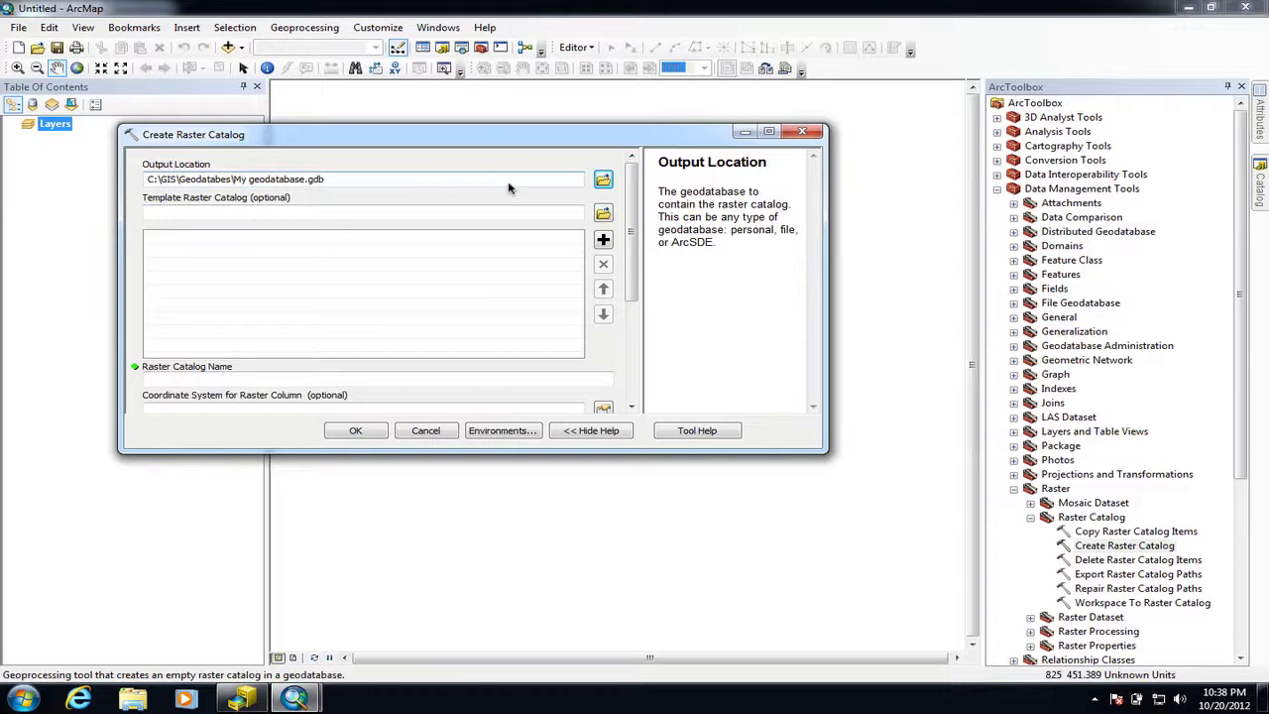
# Name the catalog os10k and search the raster column coordinate systems for 'british'
pyautogui.click(320, 377)
pyautogui.write('os10k')
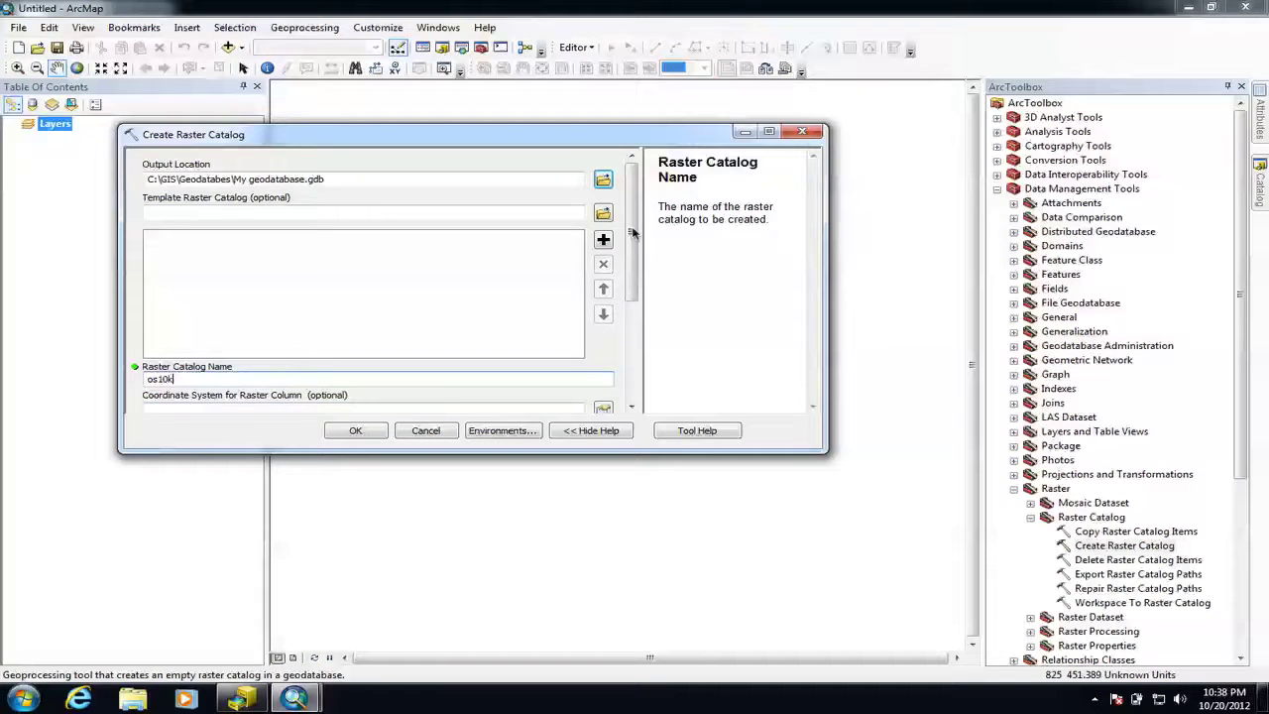
pyautogui.scroll(-2, 632, 231)
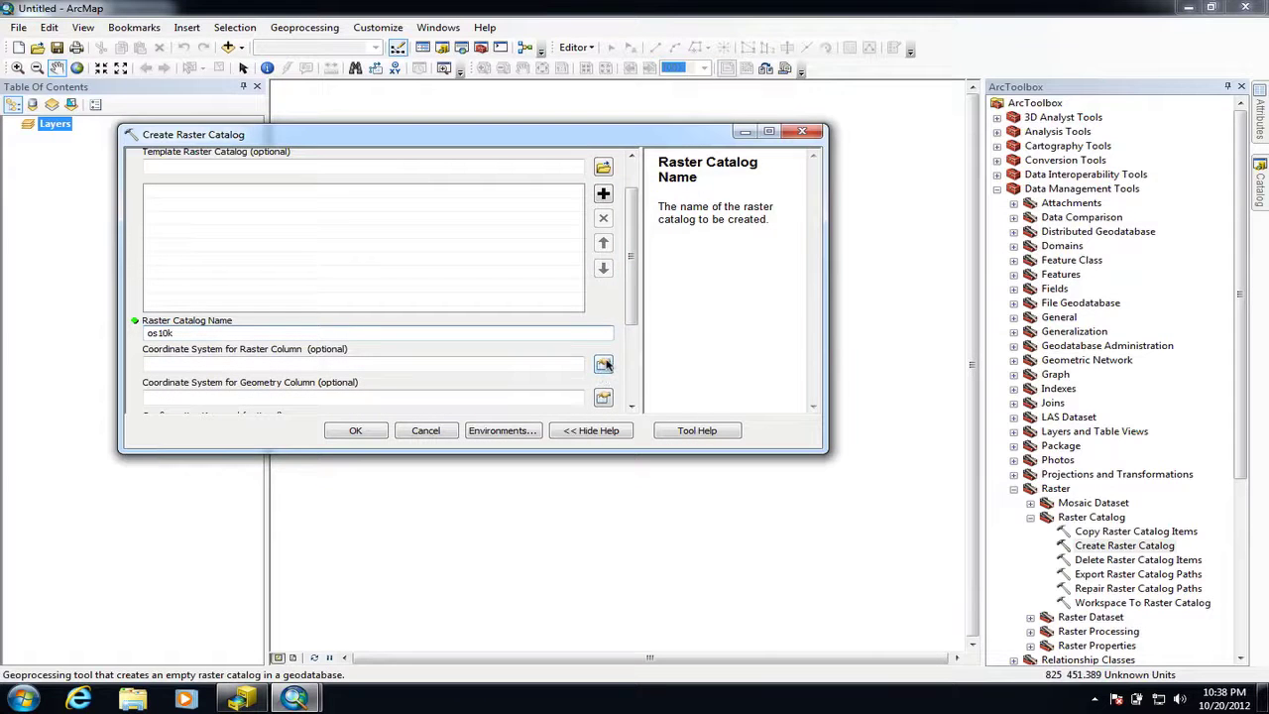
pyautogui.click(603, 365)
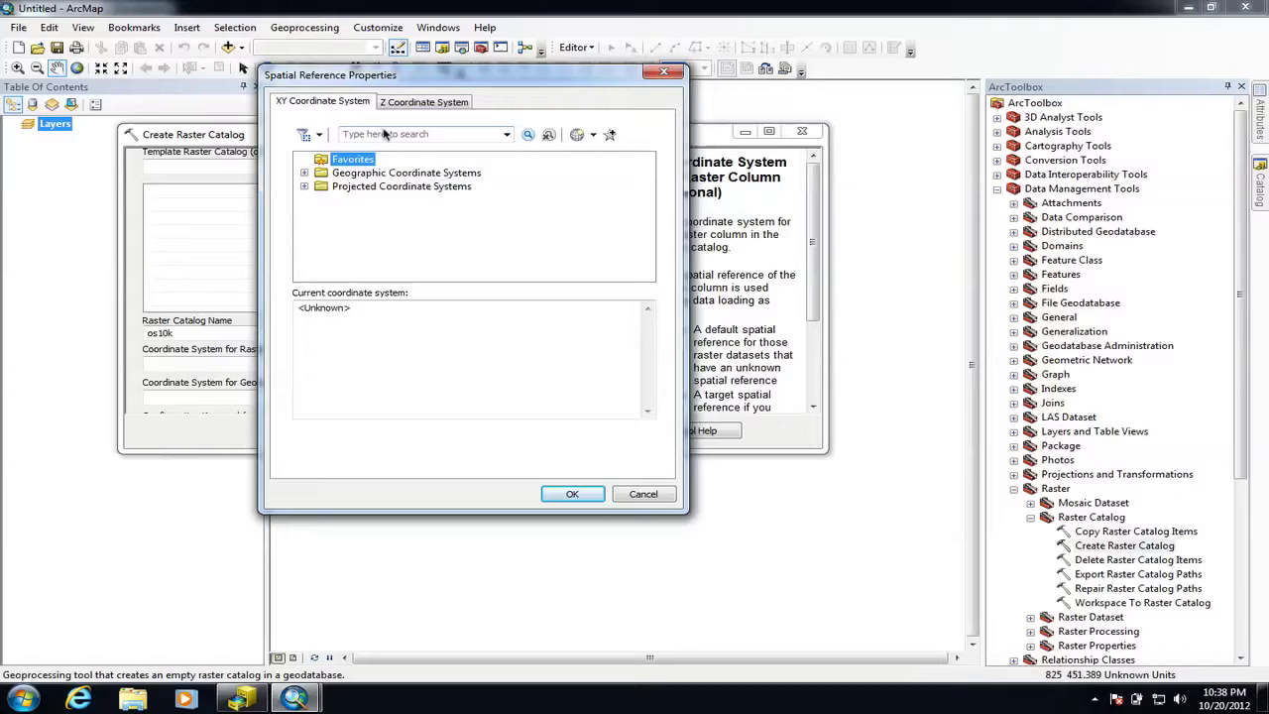
pyautogui.click(386, 136)
pyautogui.write('brit')
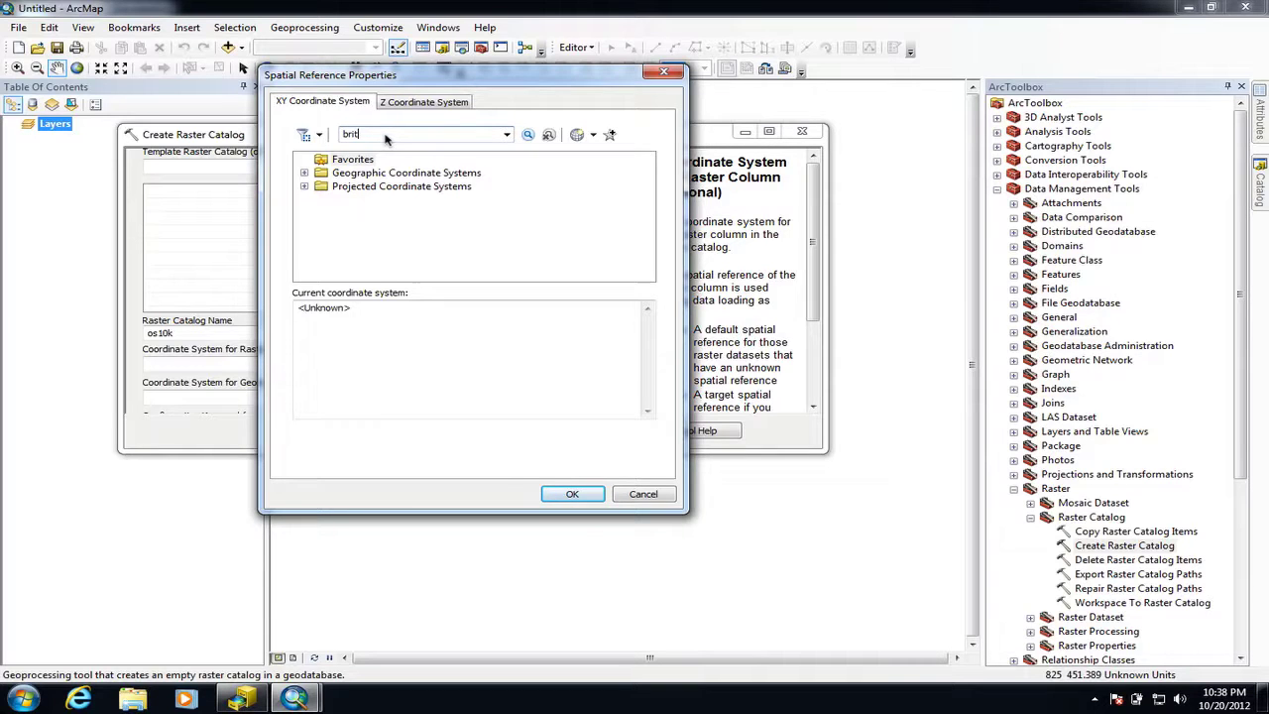
pyautogui.write('ish')
pyautogui.press('Return')
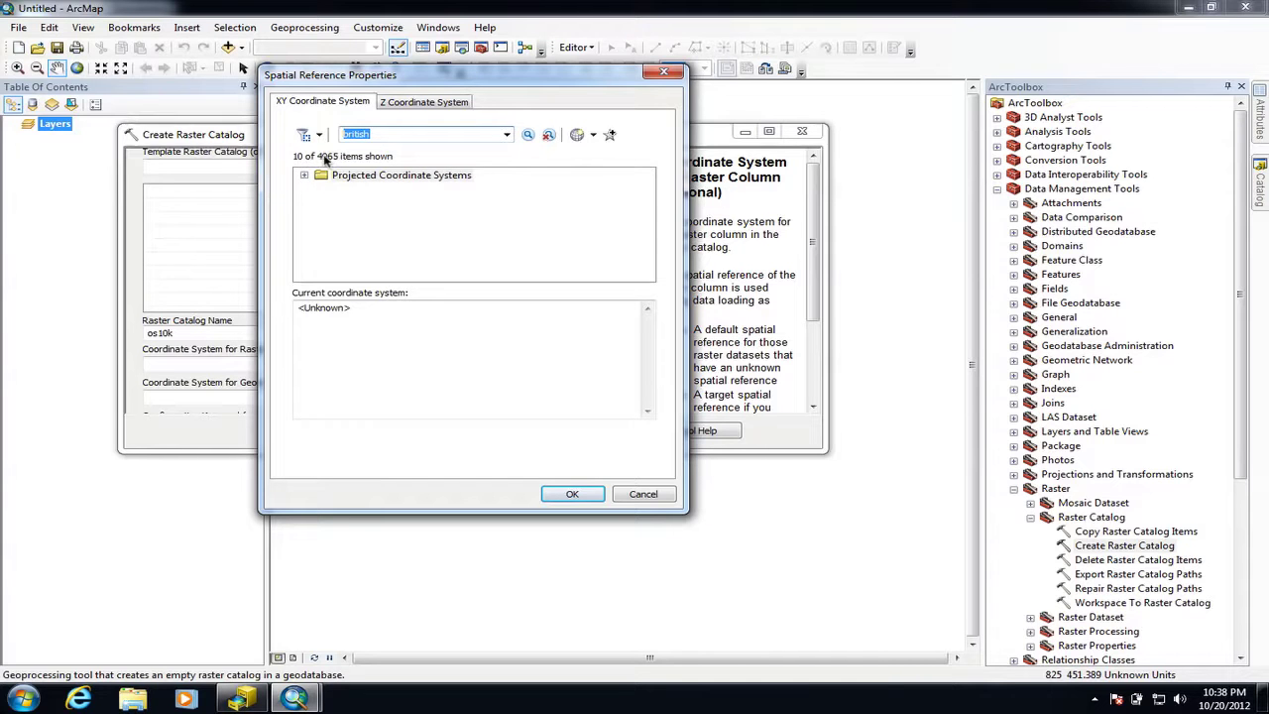
# Choose British National Grid for the raster column and run Create Raster Catalog
pyautogui.click(304, 176)
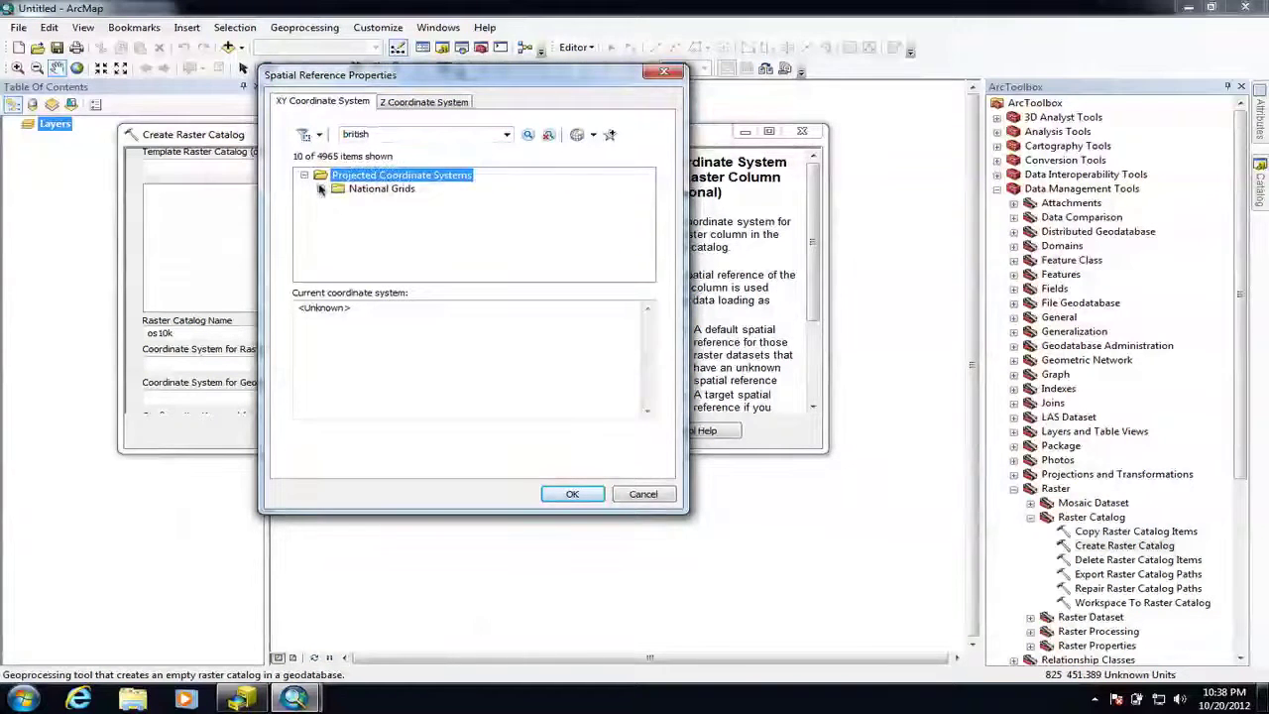
pyautogui.click(320, 189)
pyautogui.click(338, 203)
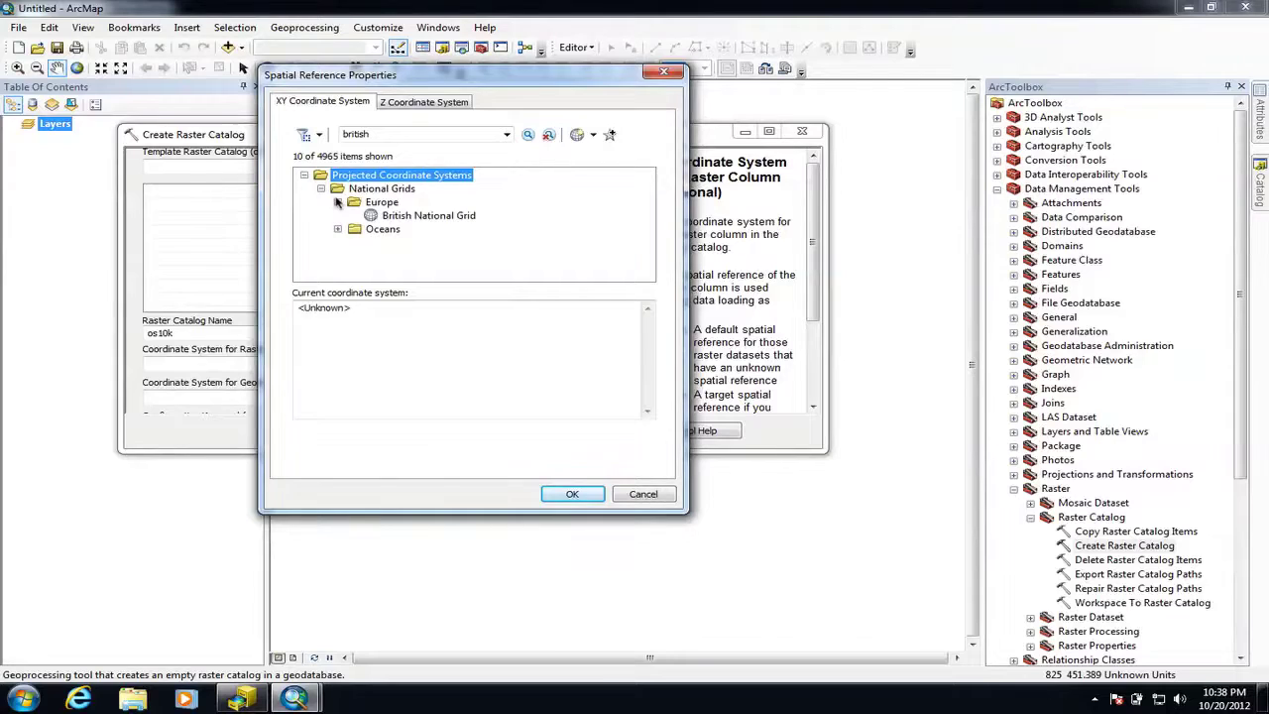
pyautogui.click(392, 215)
pyautogui.click(574, 493)
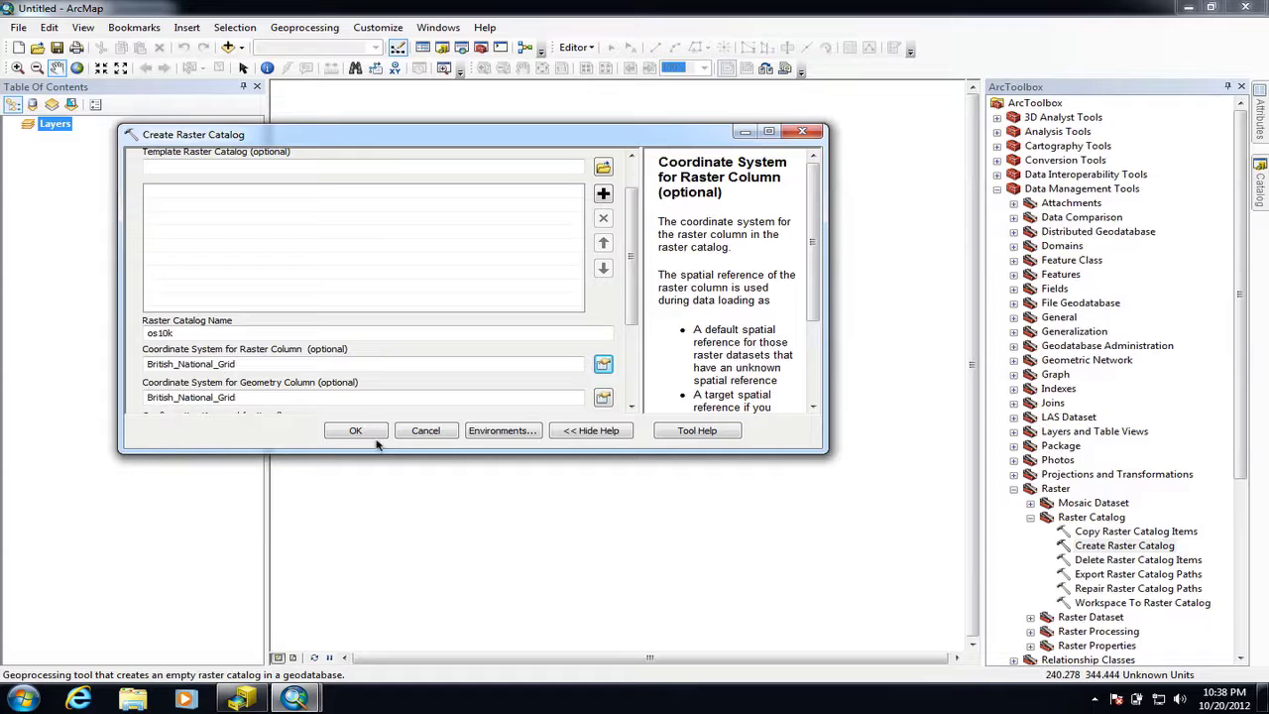
pyautogui.click(365, 432)
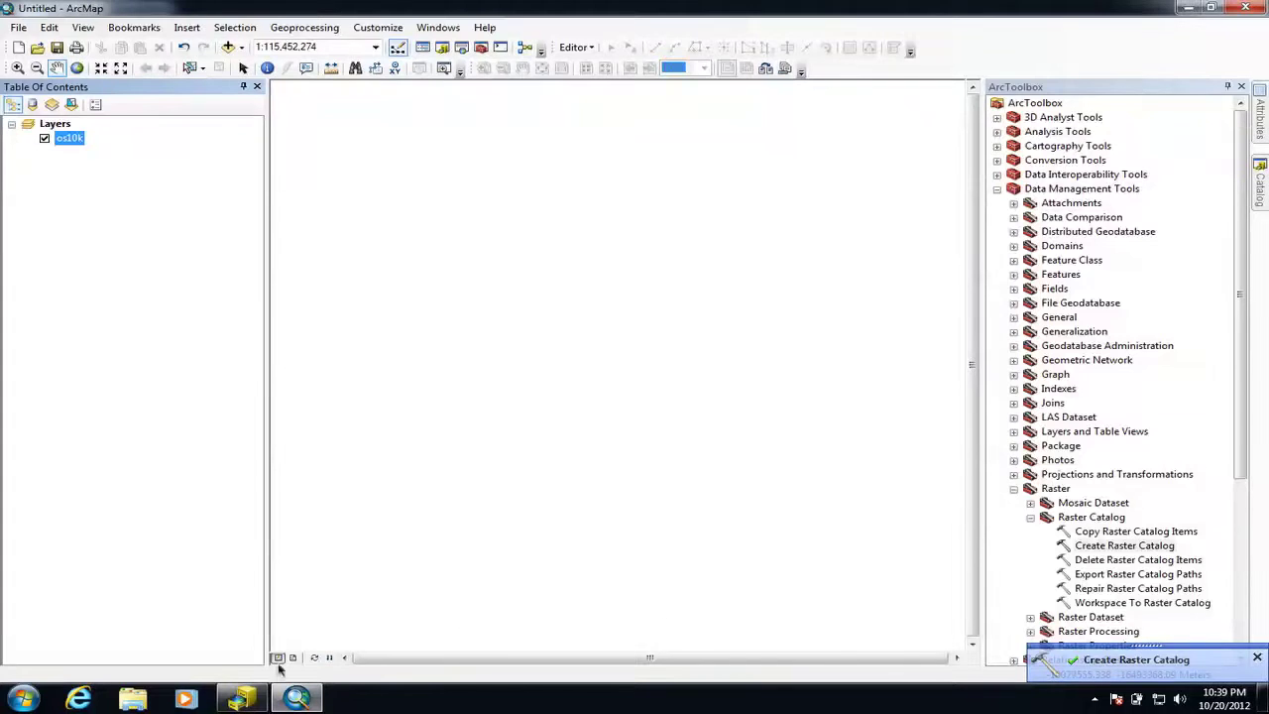
# In ArcCatalog, refresh My geodatabase.gdb and select the new os10k raster catalog
pyautogui.click(238, 699)
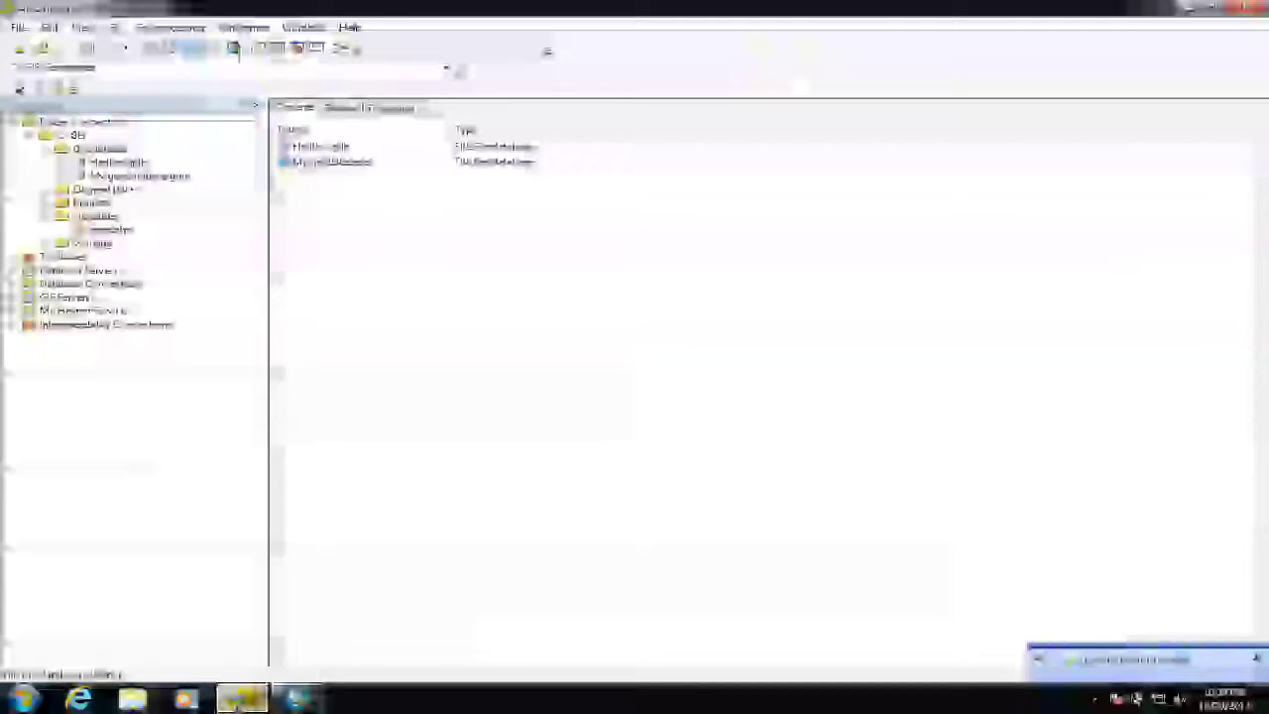
pyautogui.doubleClick(282, 164)
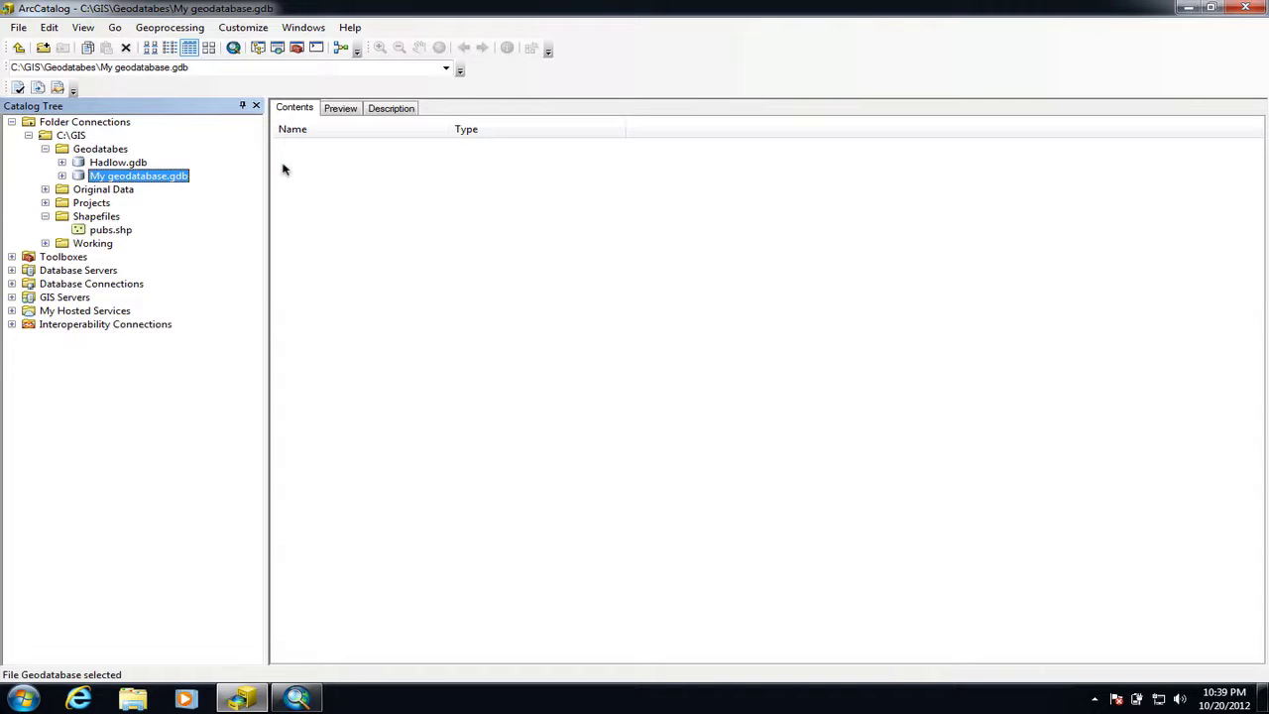
pyautogui.rightClick(82, 176)
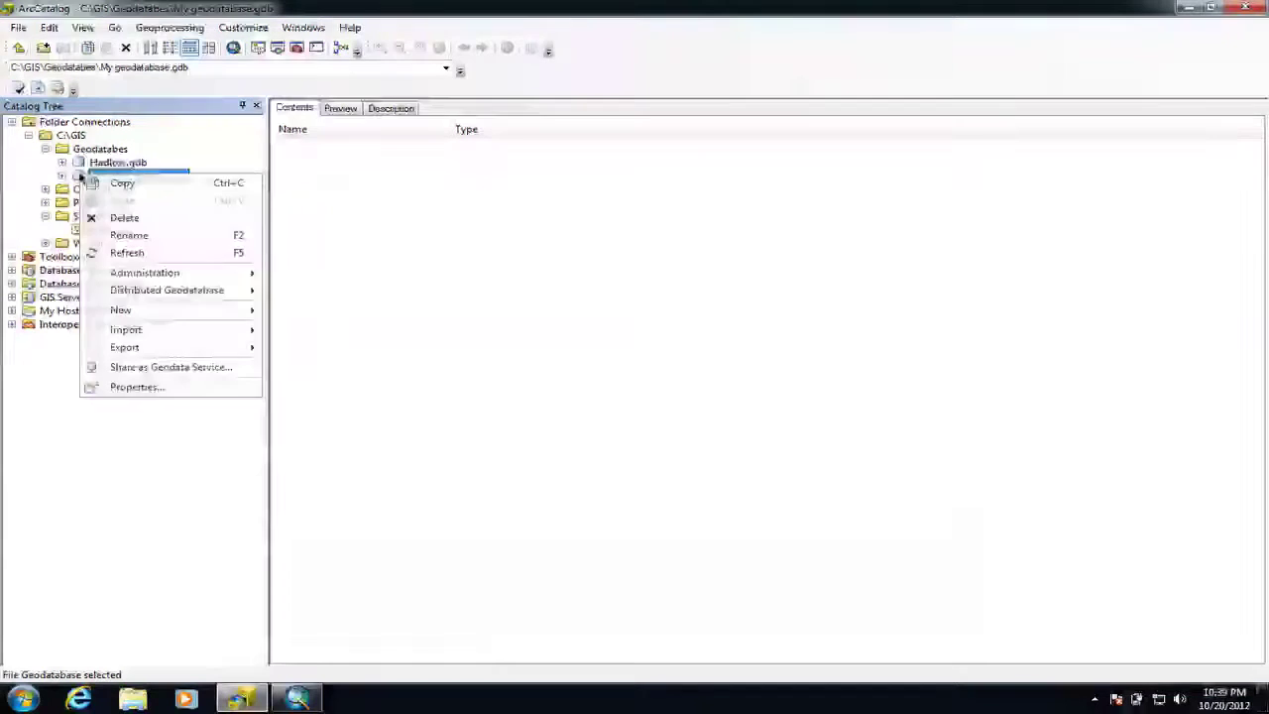
pyautogui.click(110, 256)
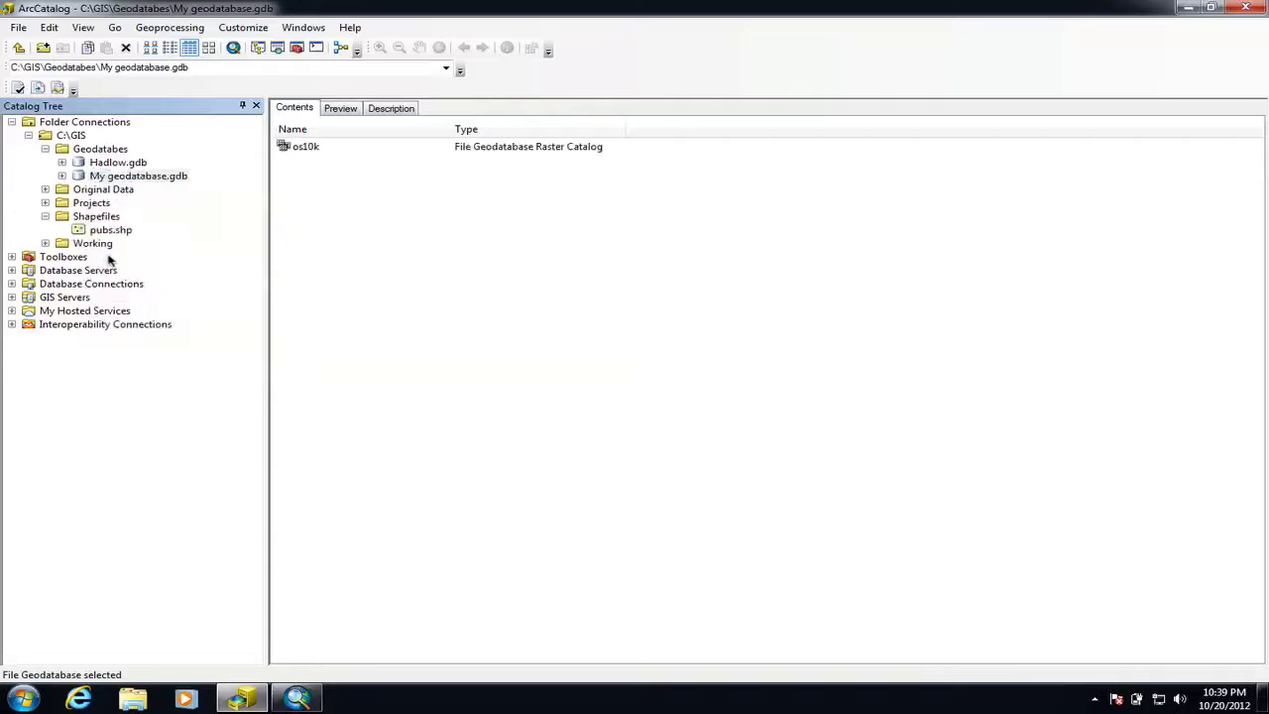
pyautogui.click(307, 149)
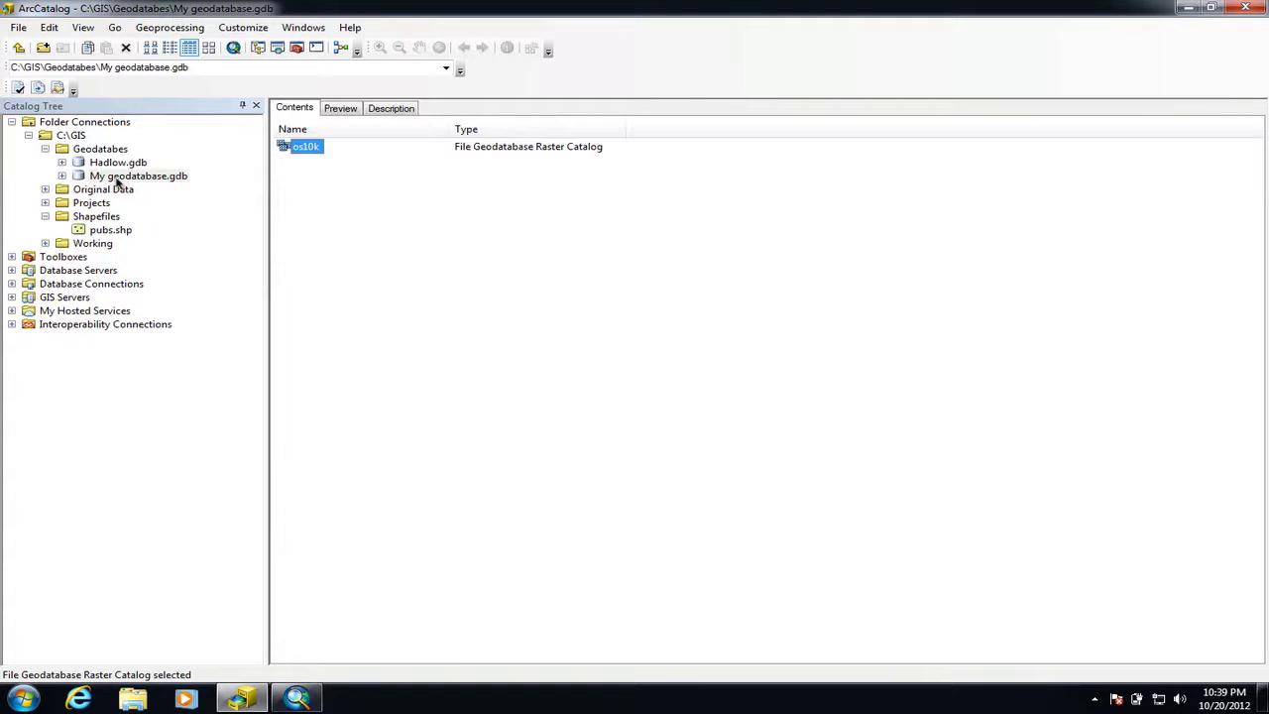
# Add tq65sw, tq65se, tq64nw and tq64ne from C:\GIS\Original Data\OS Data\10K as inputs for loading into os10k
pyautogui.rightClick(311, 148)
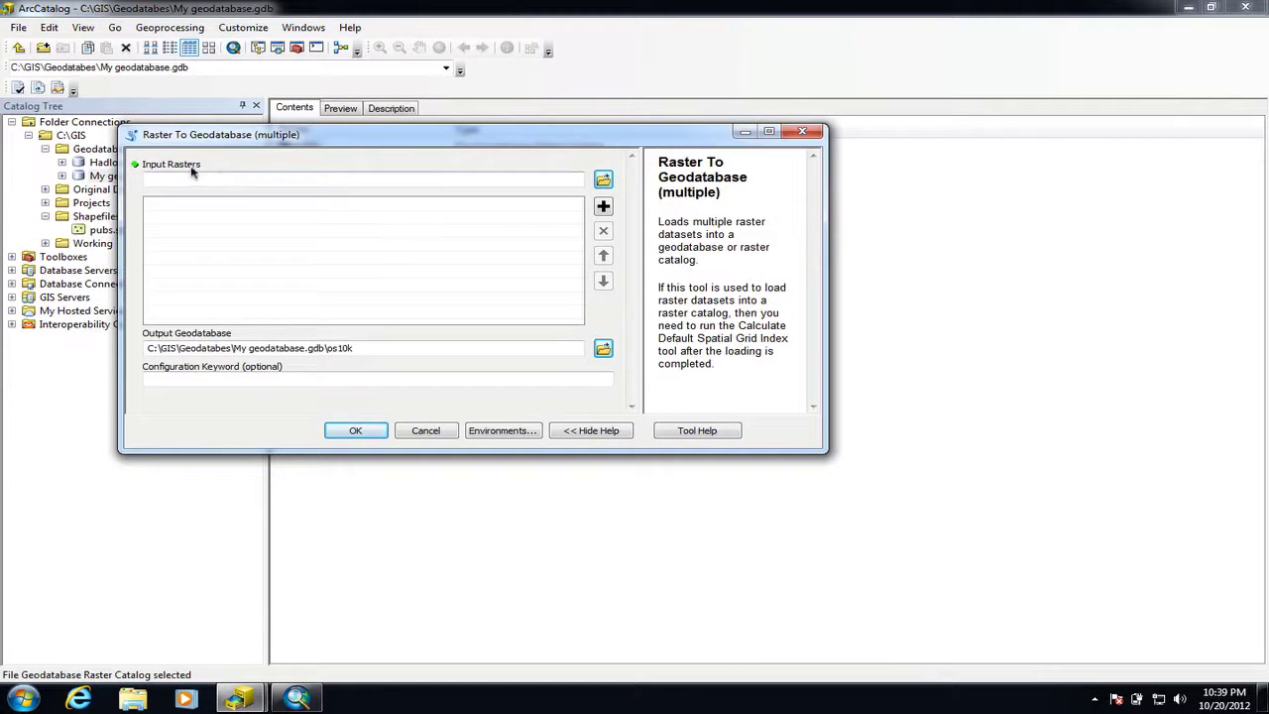
pyautogui.click(603, 181)
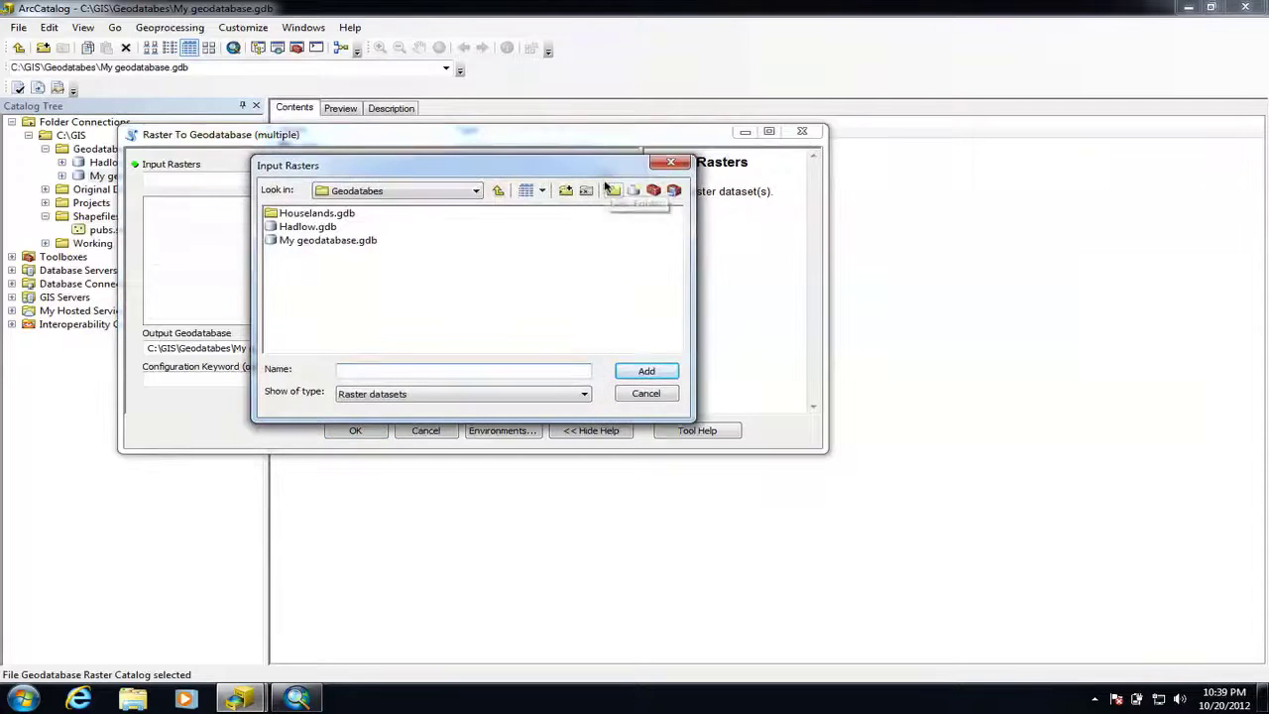
pyautogui.click(476, 190)
pyautogui.click(406, 218)
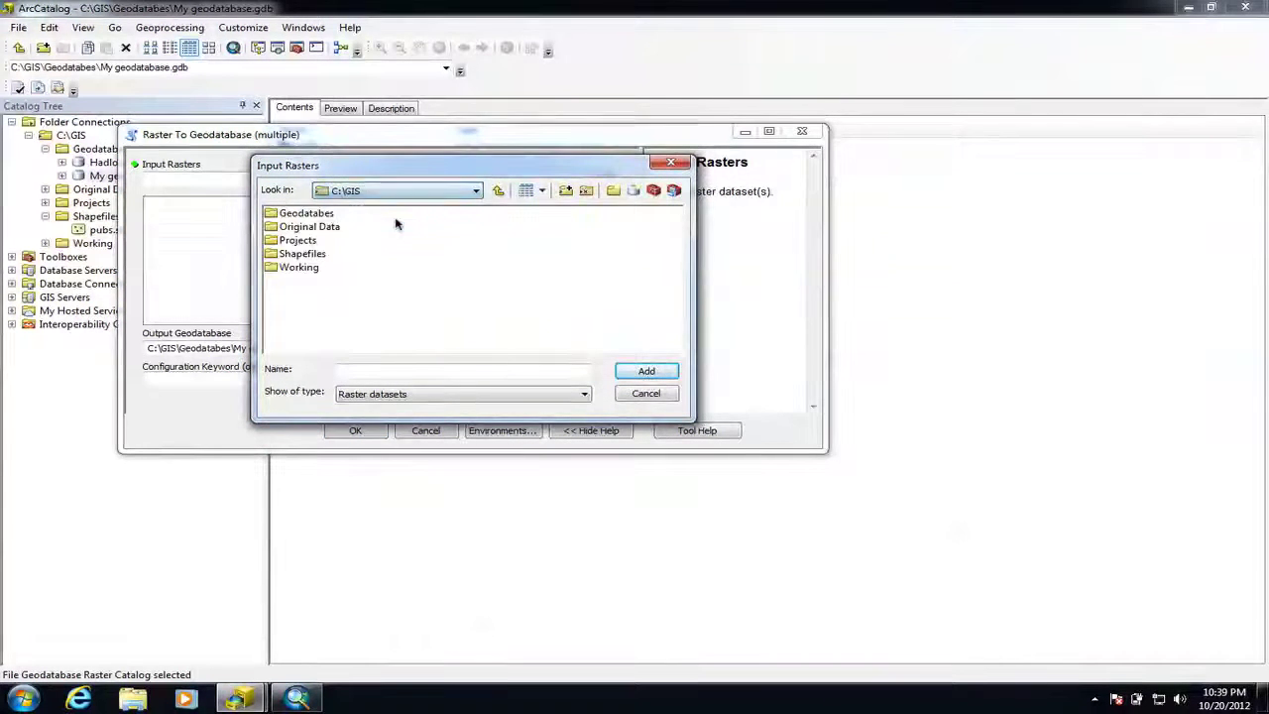
pyautogui.doubleClick(315, 228)
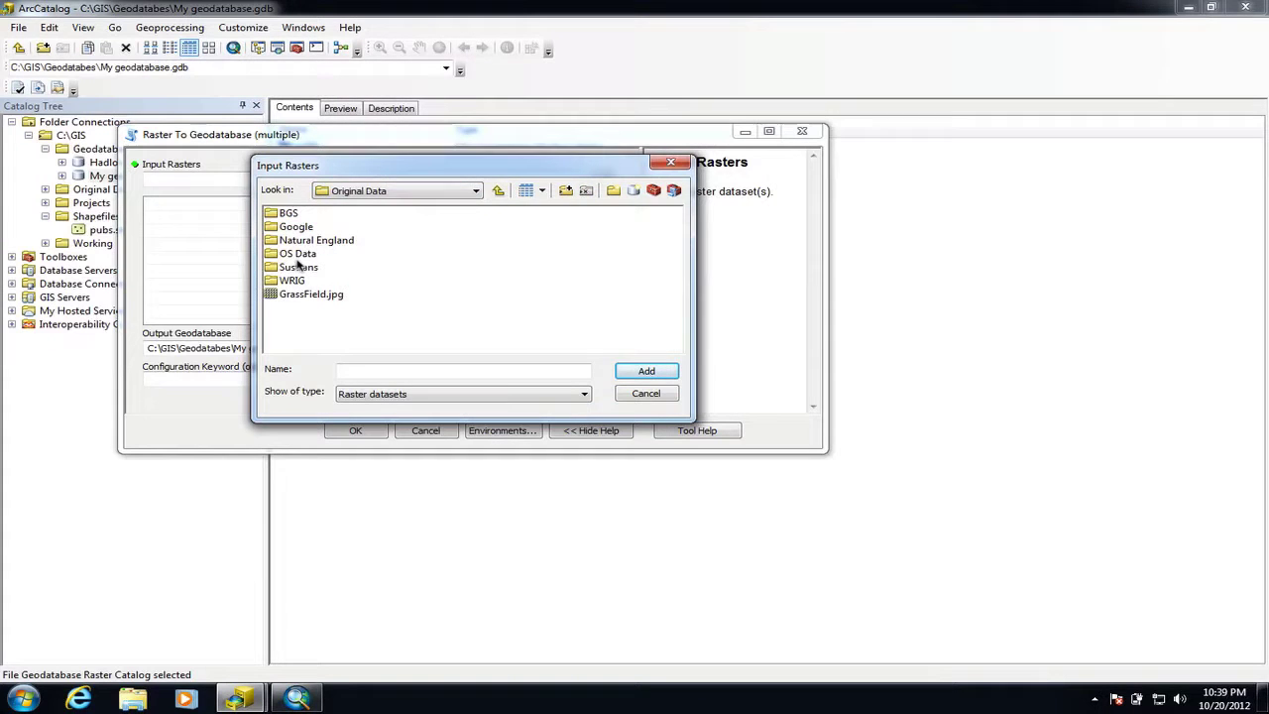
pyautogui.doubleClick(297, 255)
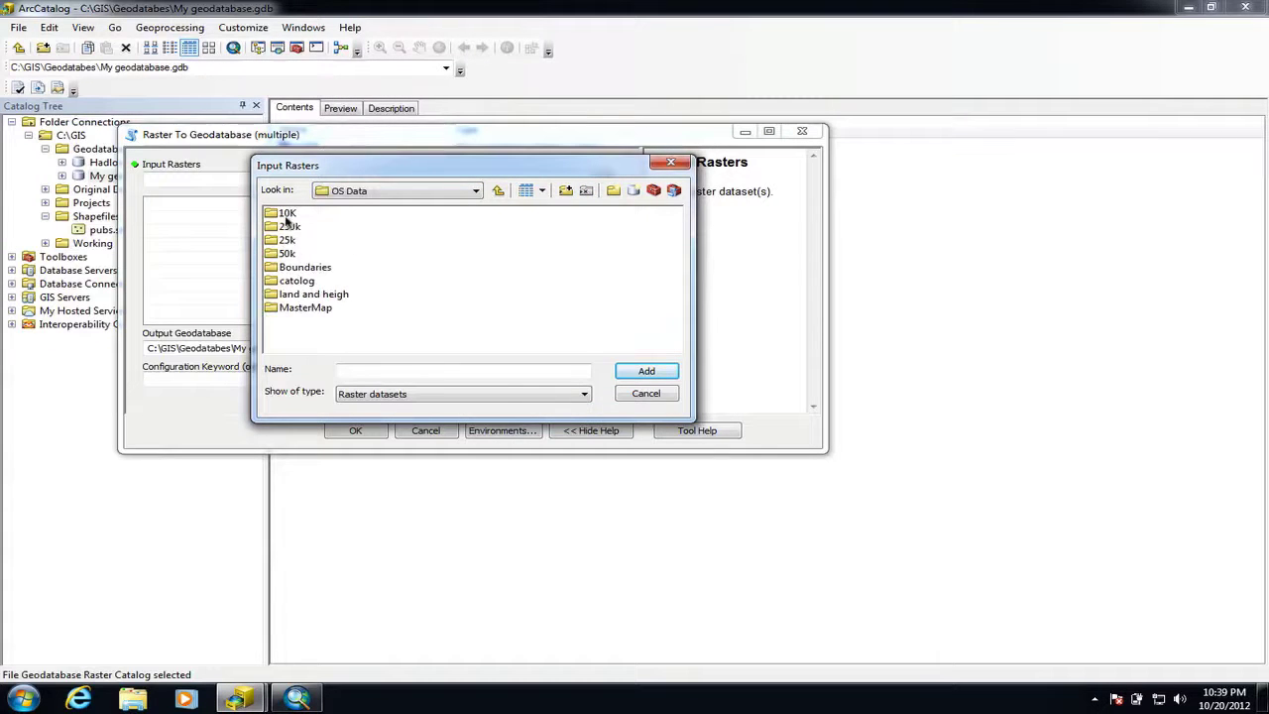
pyautogui.click(287, 213)
pyautogui.doubleClick(288, 213)
pyautogui.moveTo(376, 272); pyautogui.dragTo(275, 208)
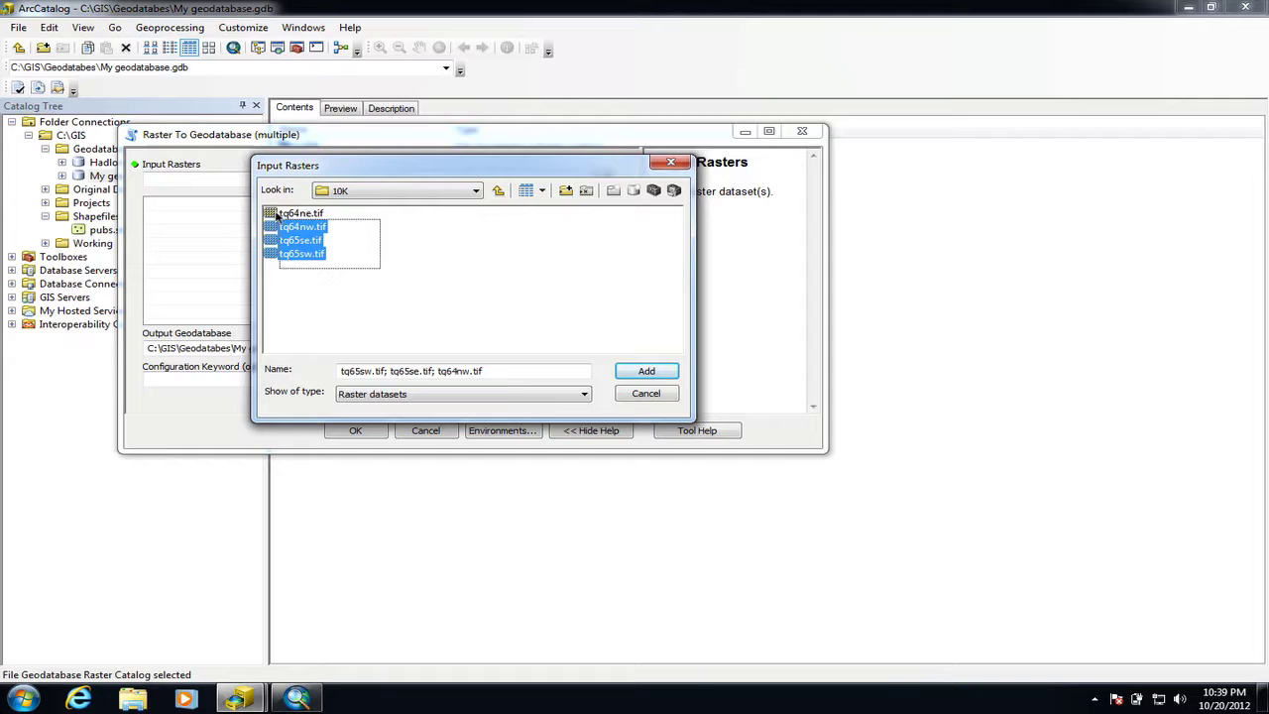
pyautogui.click(642, 374)
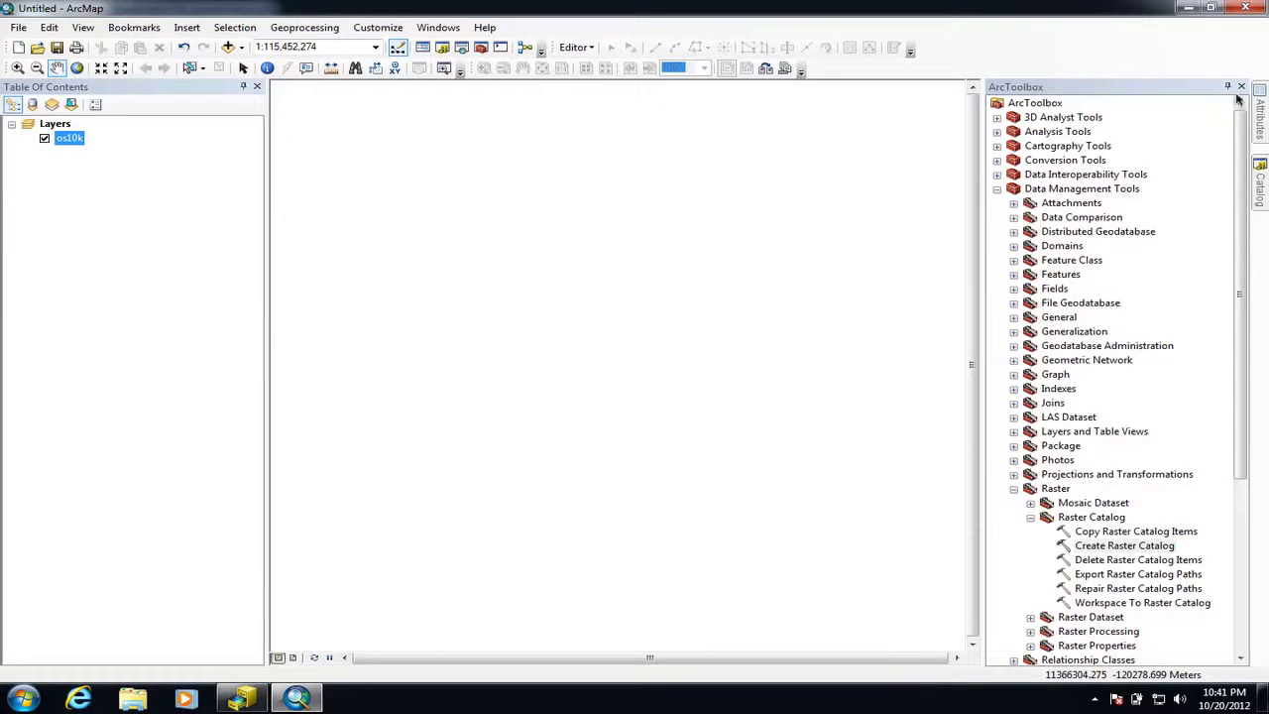
# Hide ArcToolbox and drag os10k from My geodatabase.gdb in the Catalog window onto the map
pyautogui.click(1243, 89)
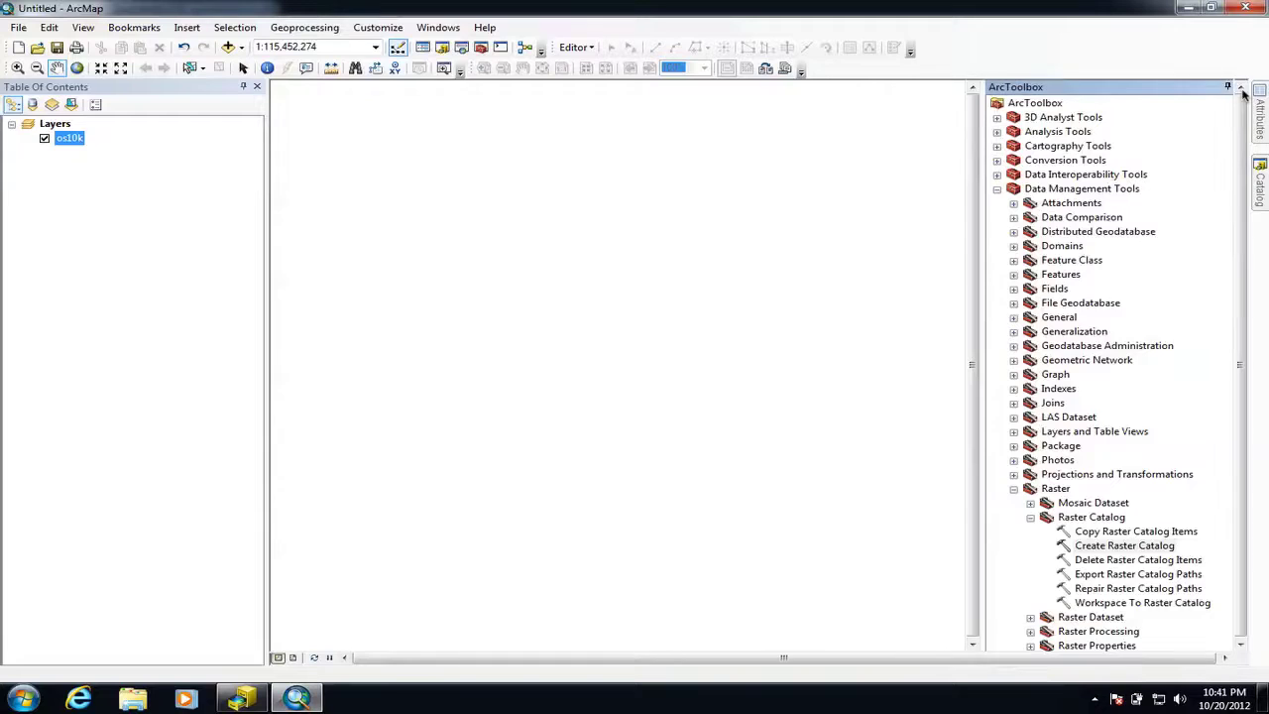
pyautogui.click(1259, 186)
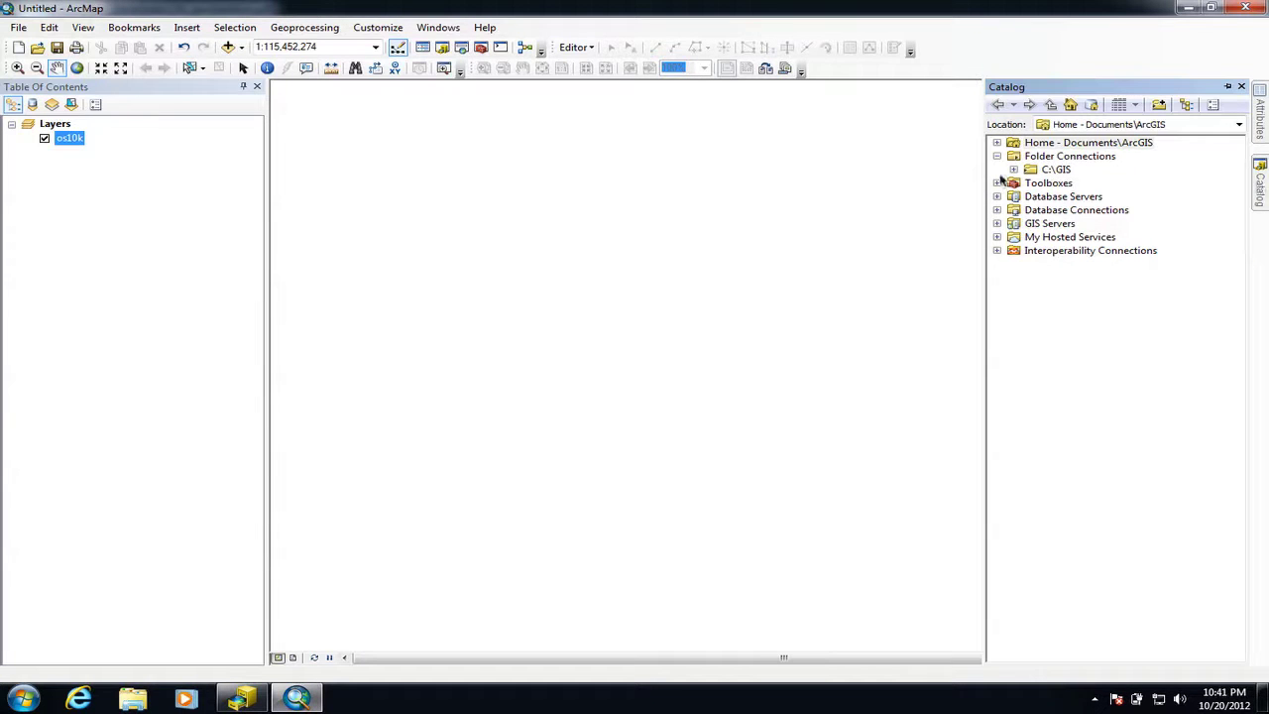
pyautogui.click(1013, 169)
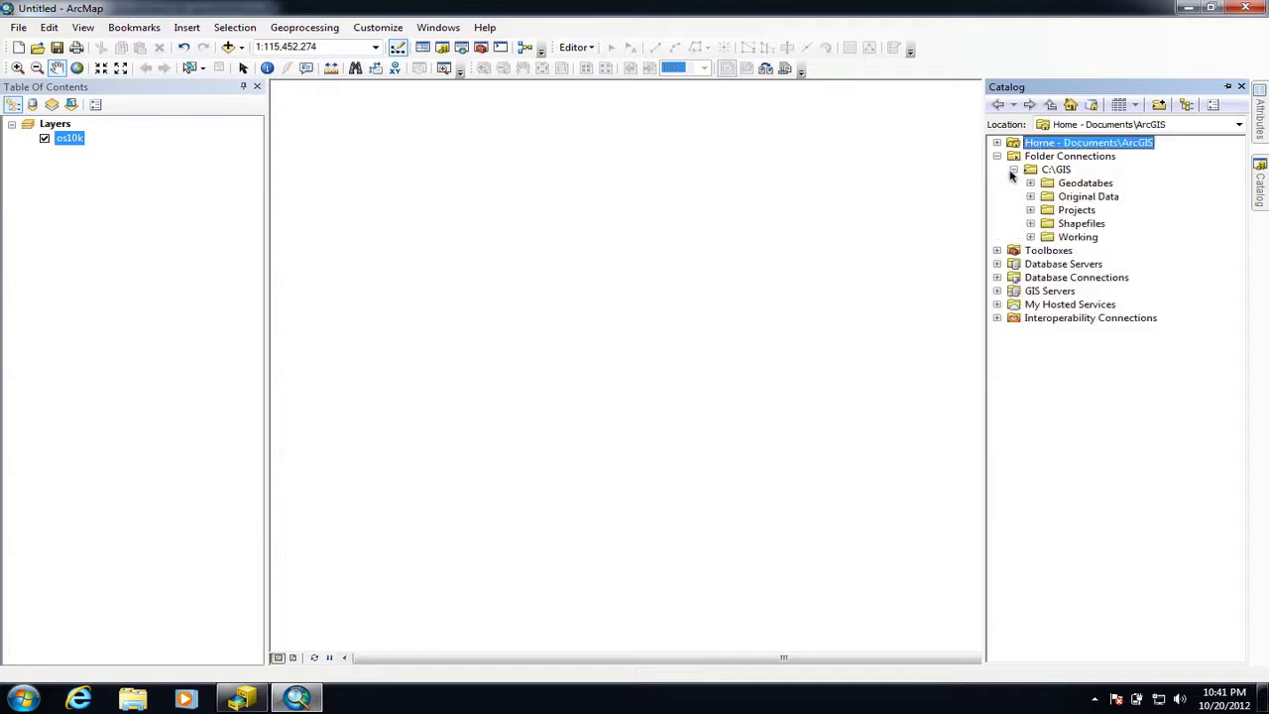
pyautogui.click(1030, 183)
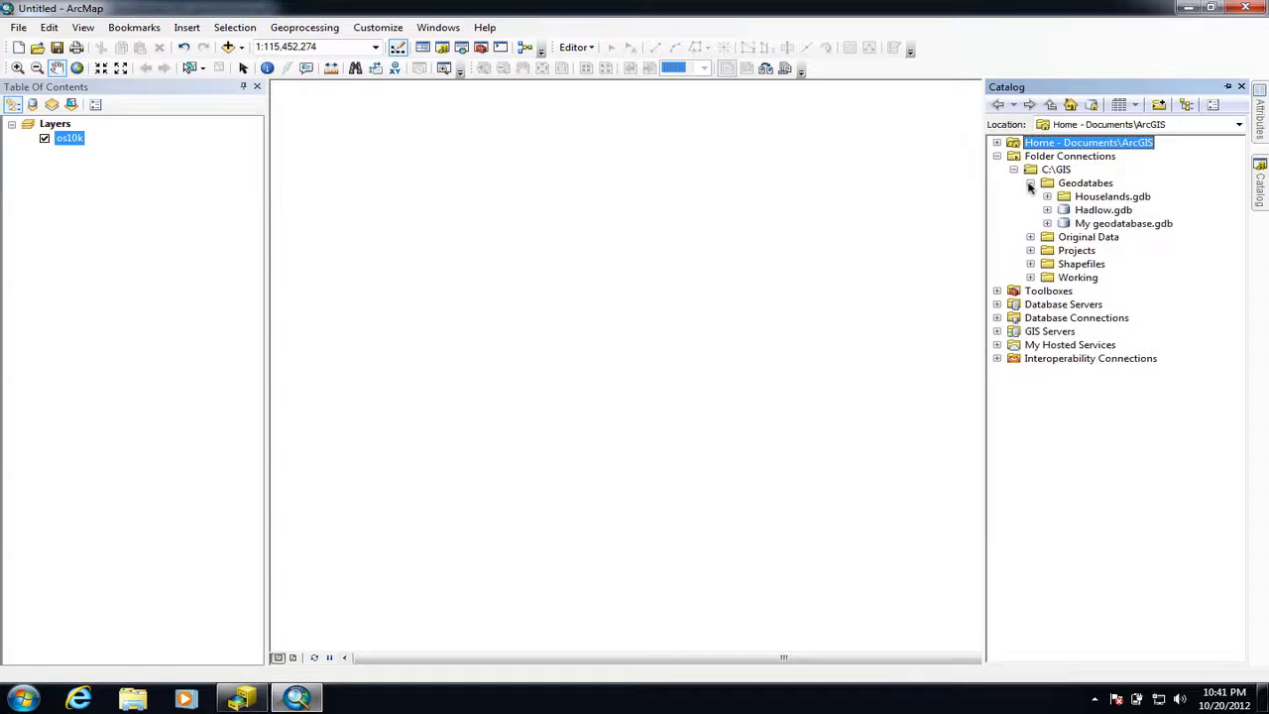
pyautogui.click(1047, 223)
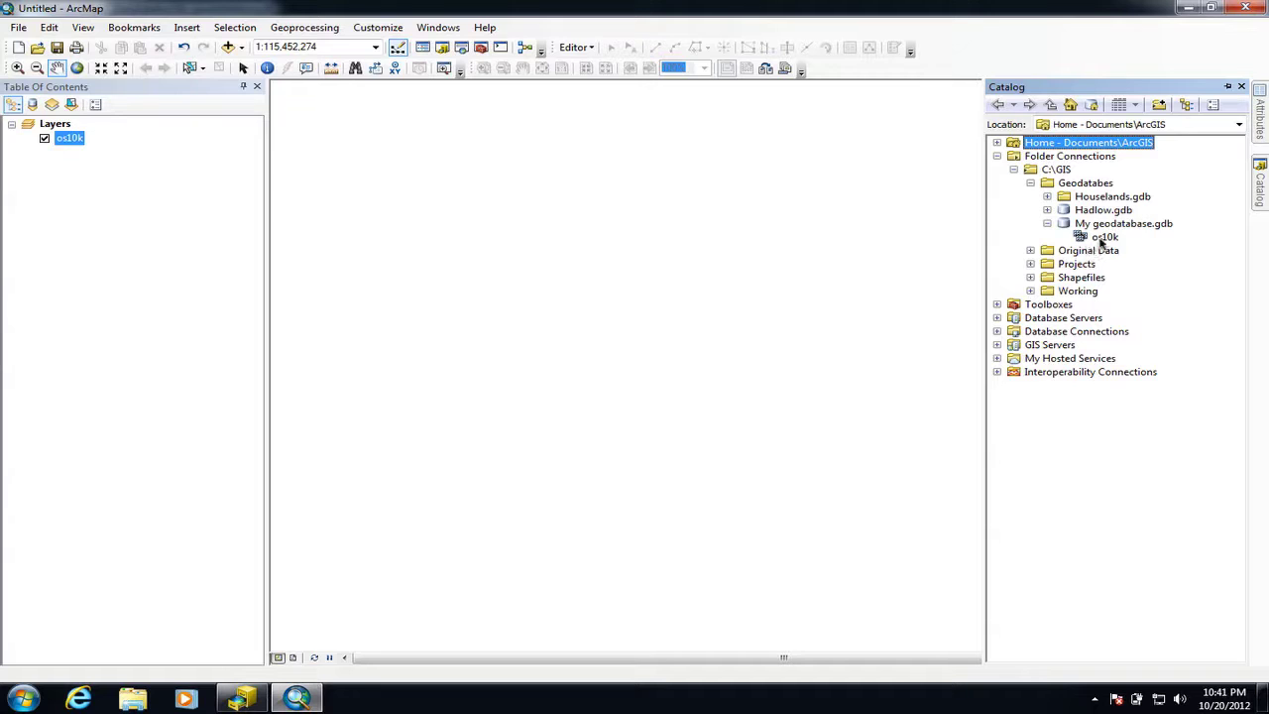
pyautogui.moveTo(1100, 238); pyautogui.dragTo(762, 266)
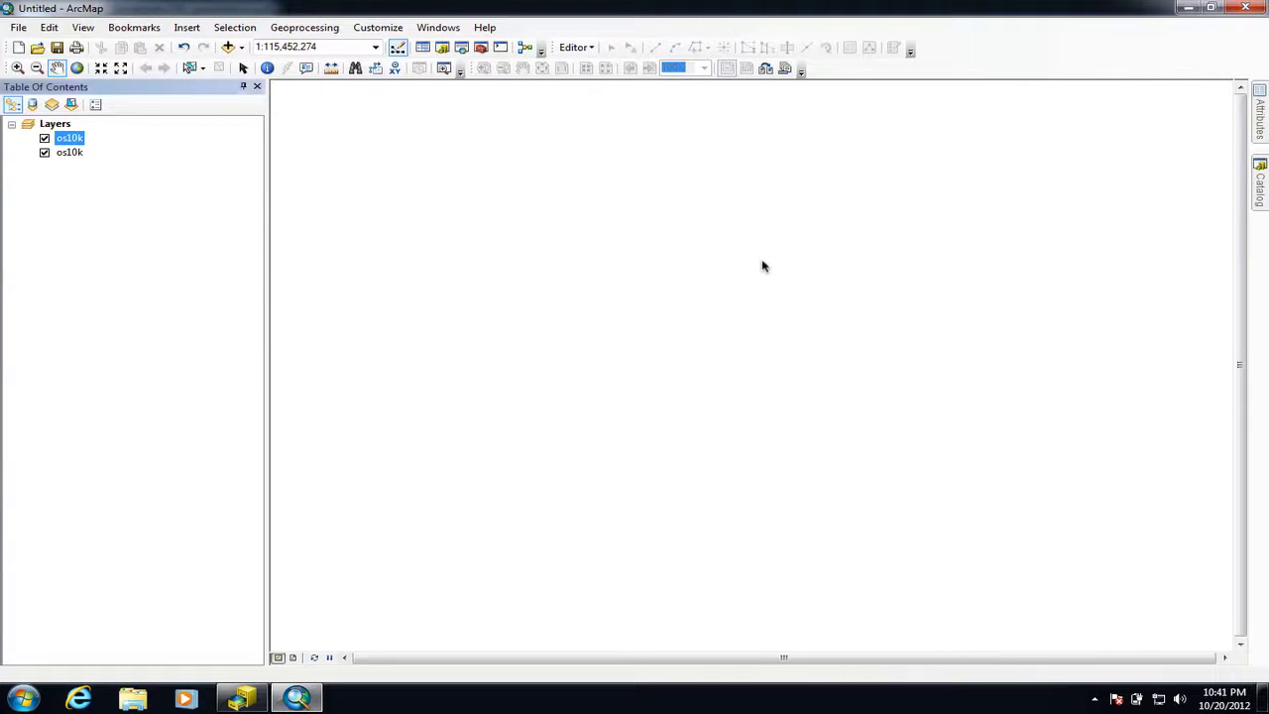
# Remove both os10k layers and re-add os10k from the Catalog so the tiles draw
pyautogui.rightClick(71, 140)
pyautogui.moveTo(139, 201)
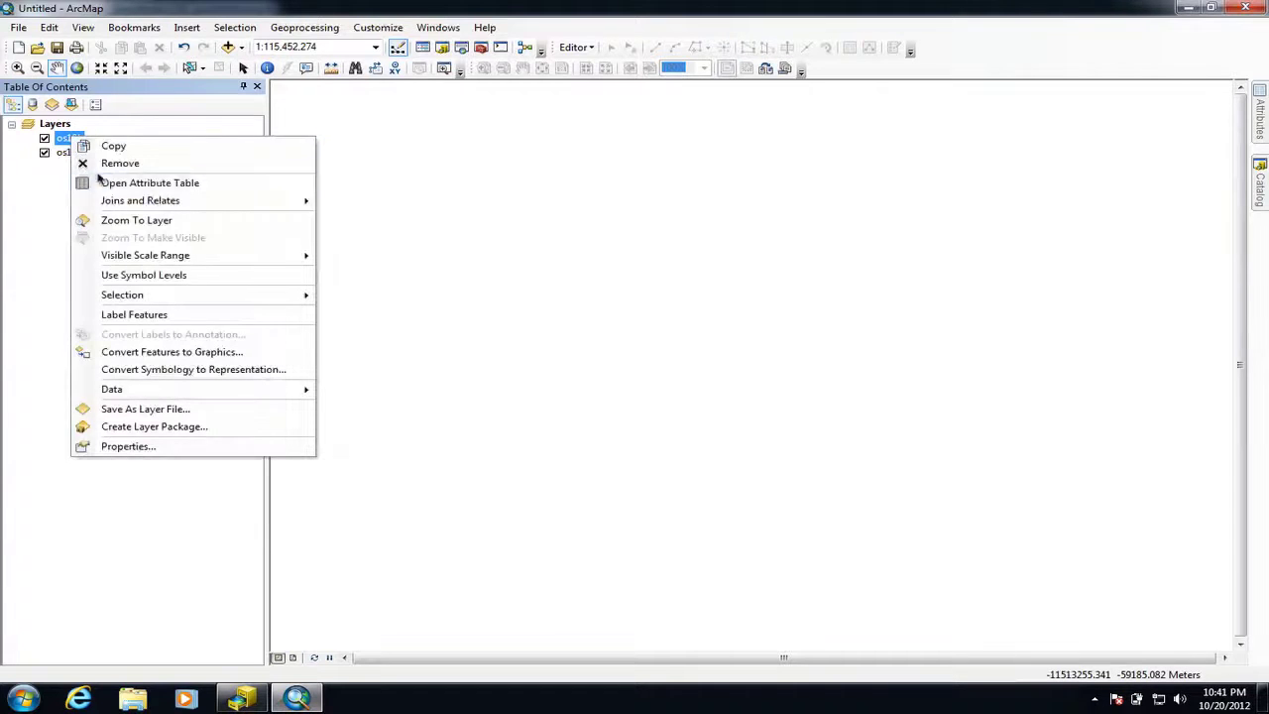
pyautogui.click(118, 220)
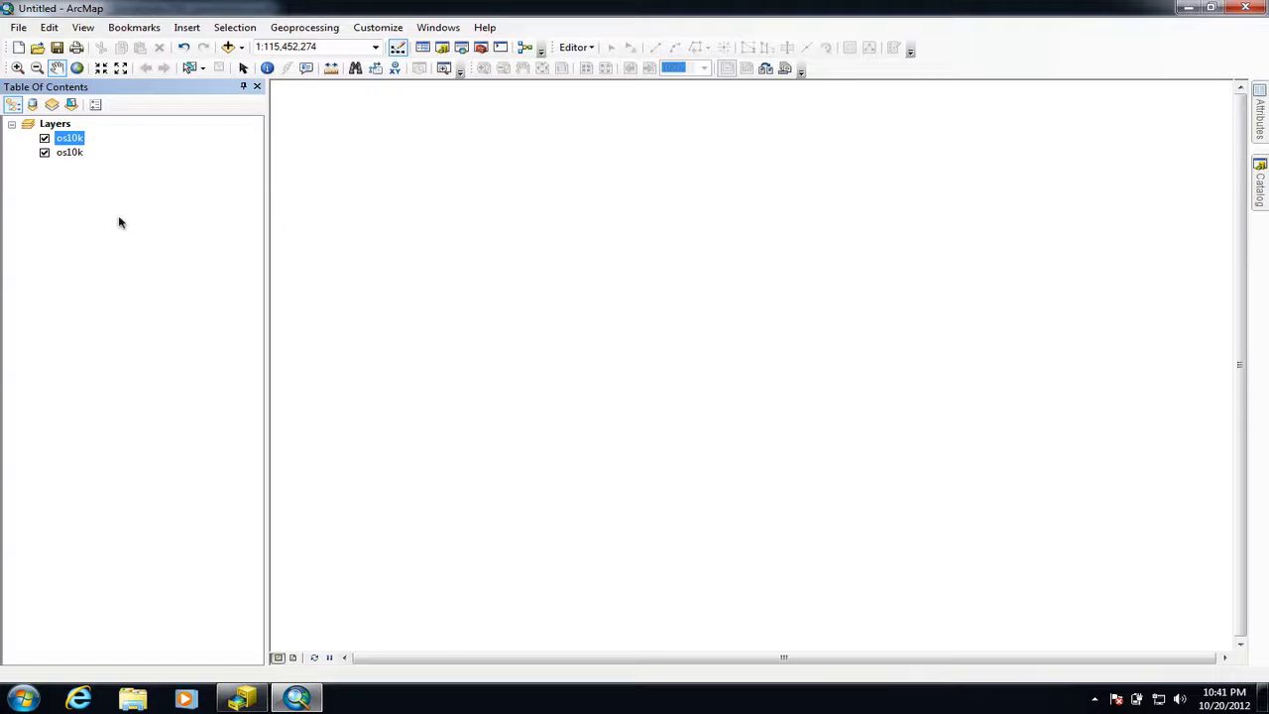
pyautogui.rightClick(82, 140)
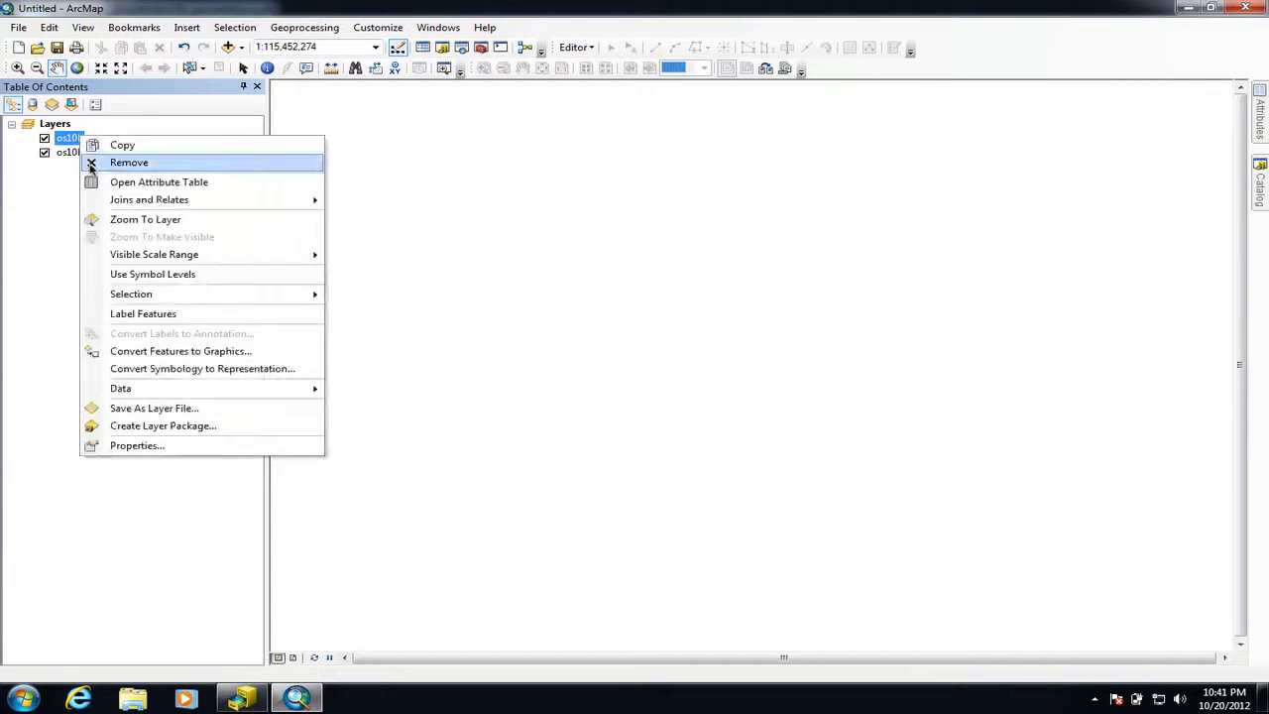
pyautogui.click(90, 164)
pyautogui.rightClick(75, 139)
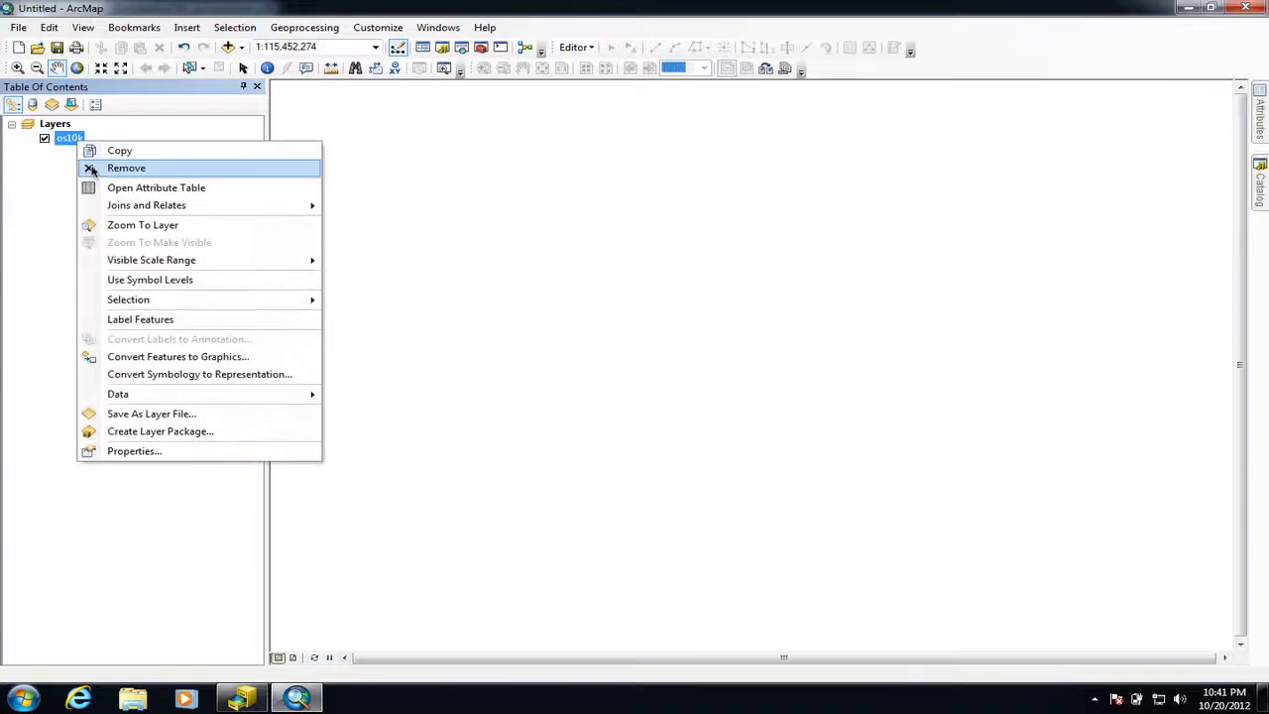
pyautogui.click(90, 168)
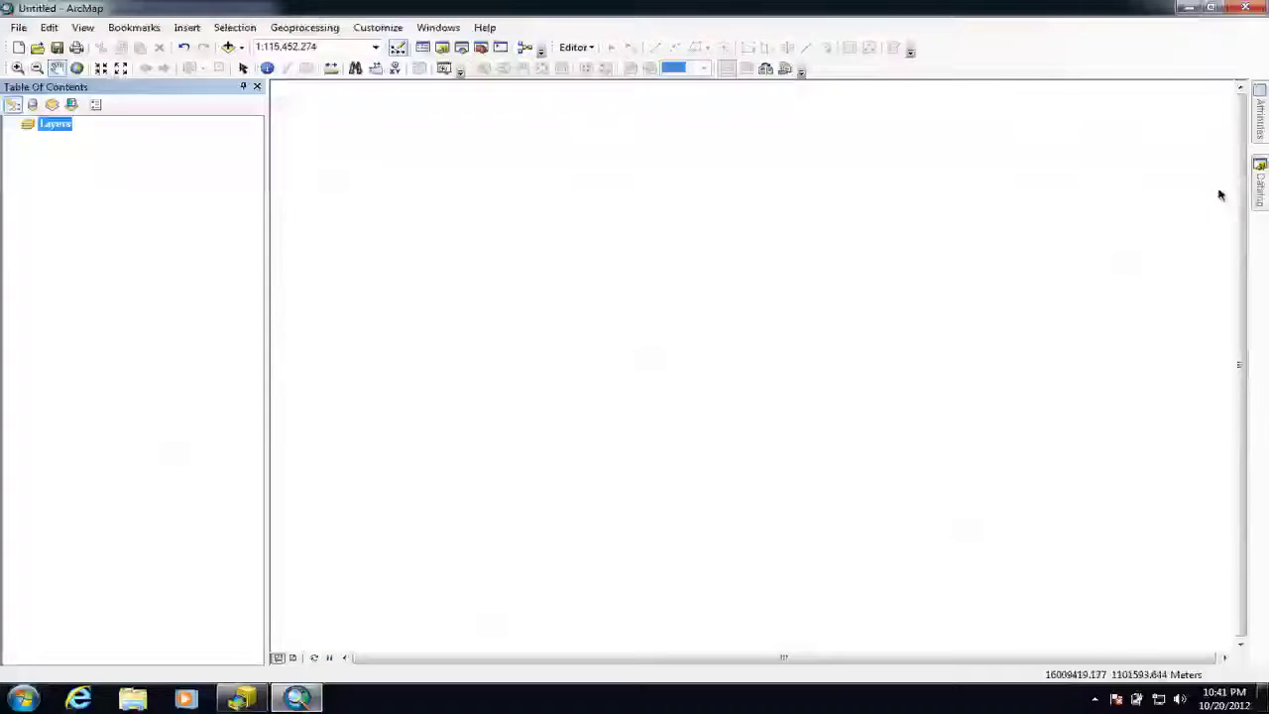
pyautogui.click(1259, 189)
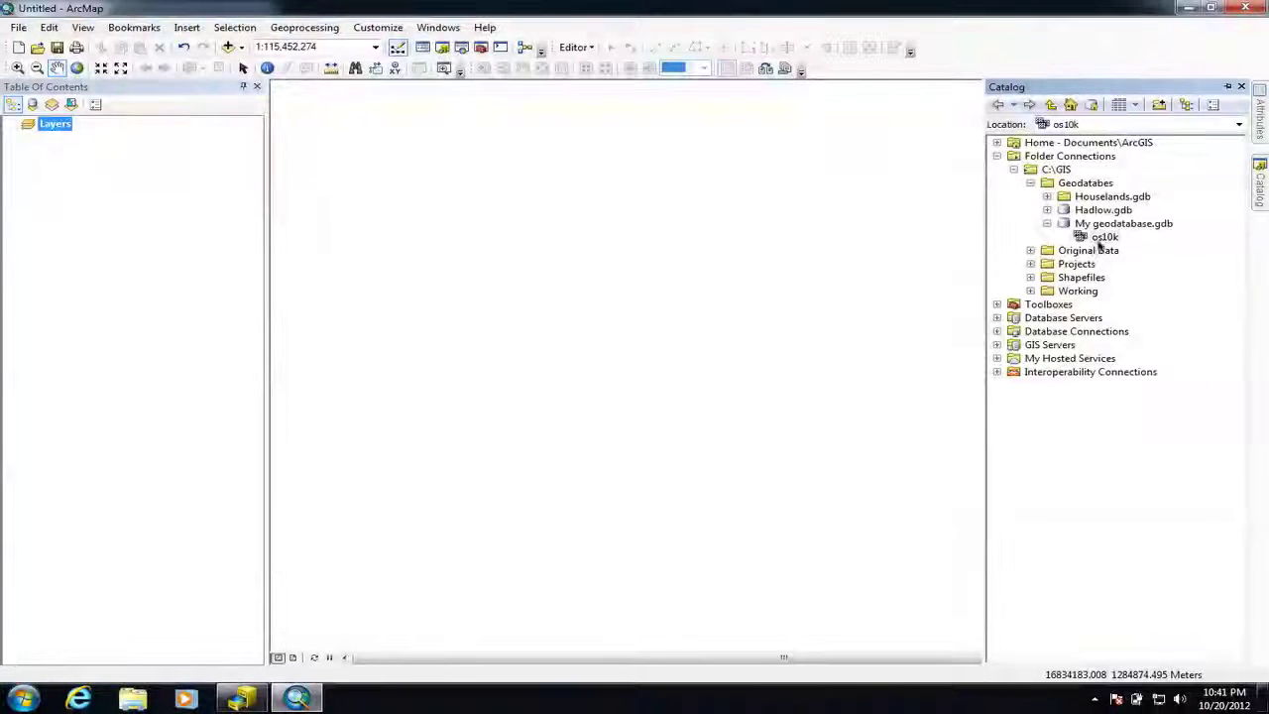
pyautogui.moveTo(1102, 237); pyautogui.dragTo(843, 248)
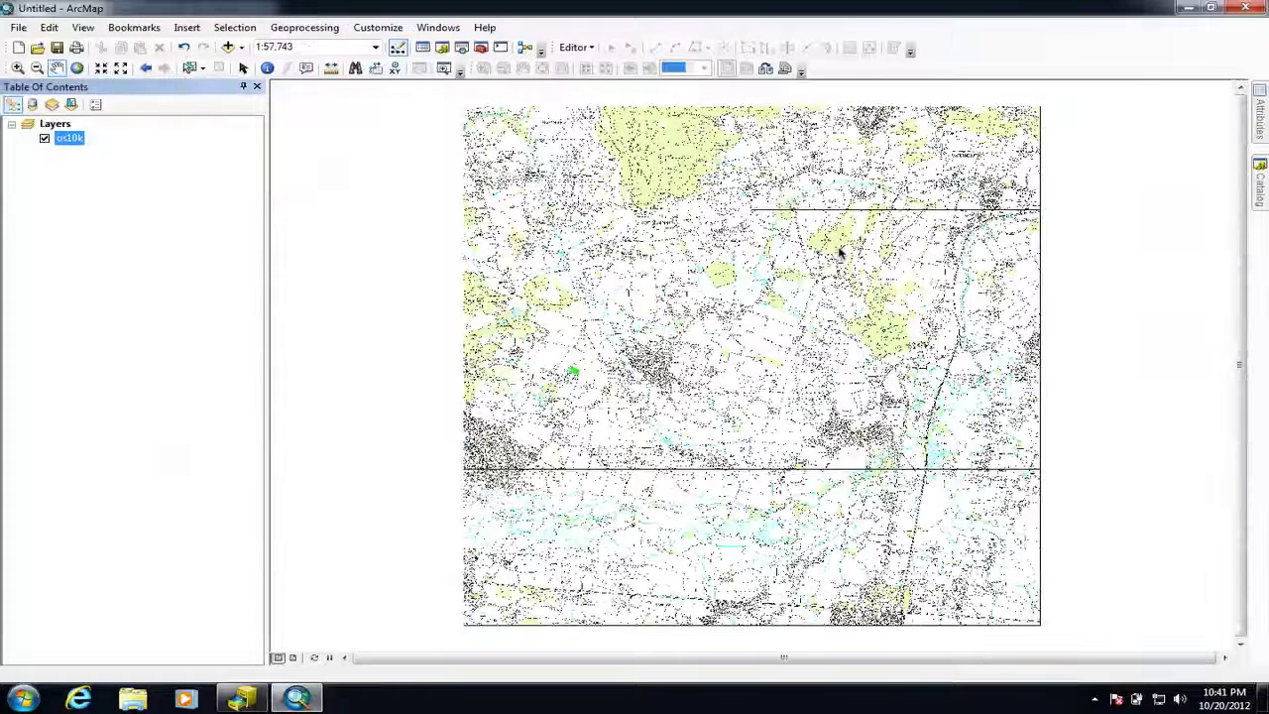